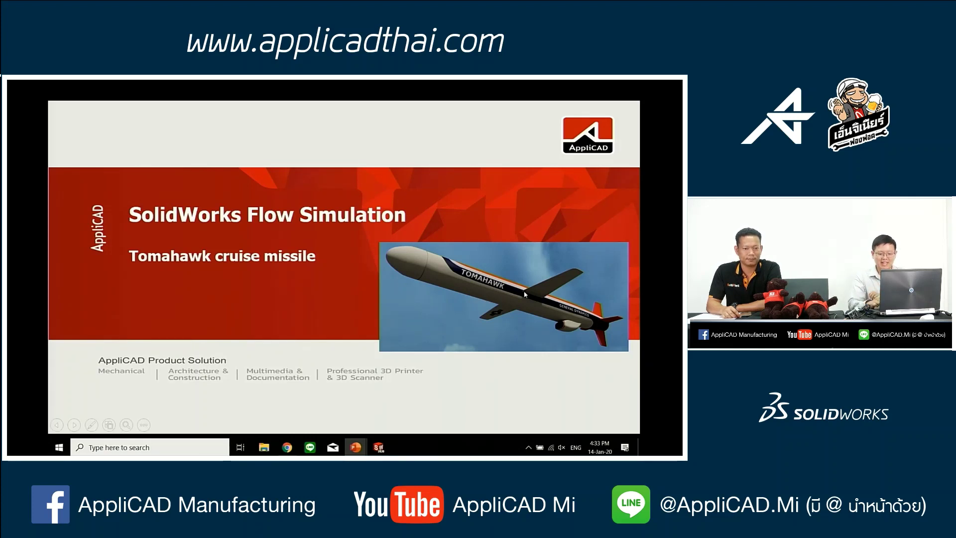
# Advance to the Tomahawk specifications slide, end the slideshow and bring up SOLIDWORKS Assem1.
pyautogui.press('Right')
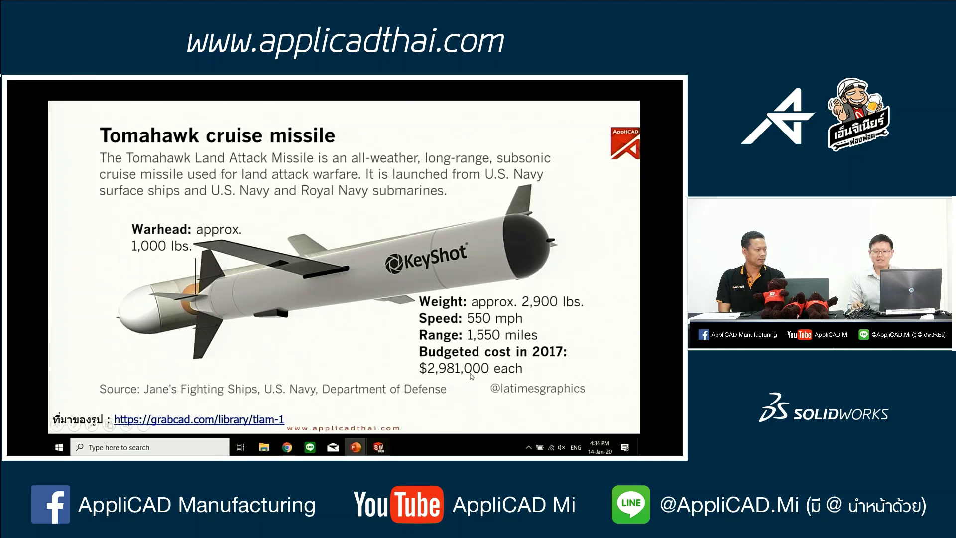
pyautogui.press('Escape')
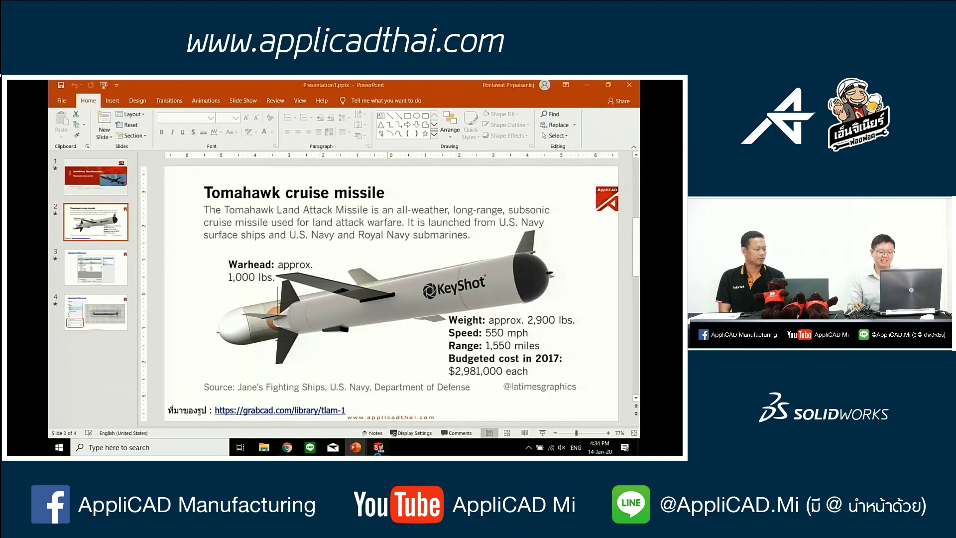
pyautogui.click(380, 448)
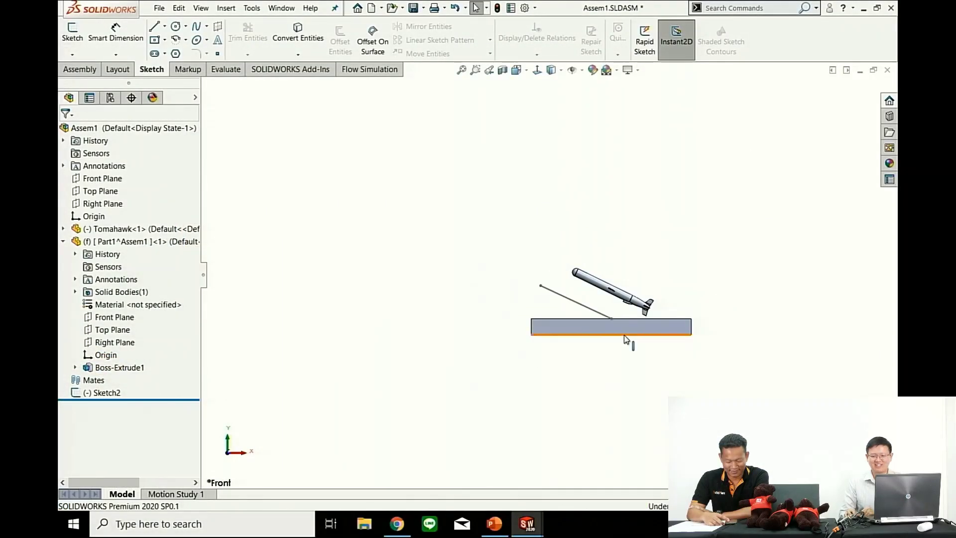
# Zoom and orbit the missile and plate to a tilted top view, then show the Add-Ins commands.
pyautogui.scroll(-4, 602, 291)
pyautogui.scroll(-1, 600, 289)
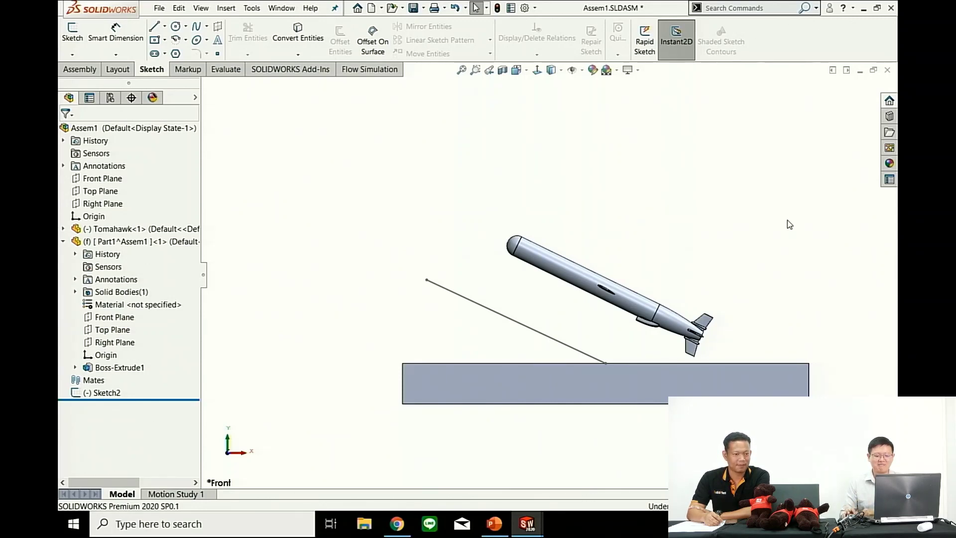
pyautogui.moveTo(787, 222)
pyautogui.mouseDown(button='middle')
pyautogui.moveTo(751, 258)
pyautogui.moveTo(716, 363)
pyautogui.mouseUp(button='middle')
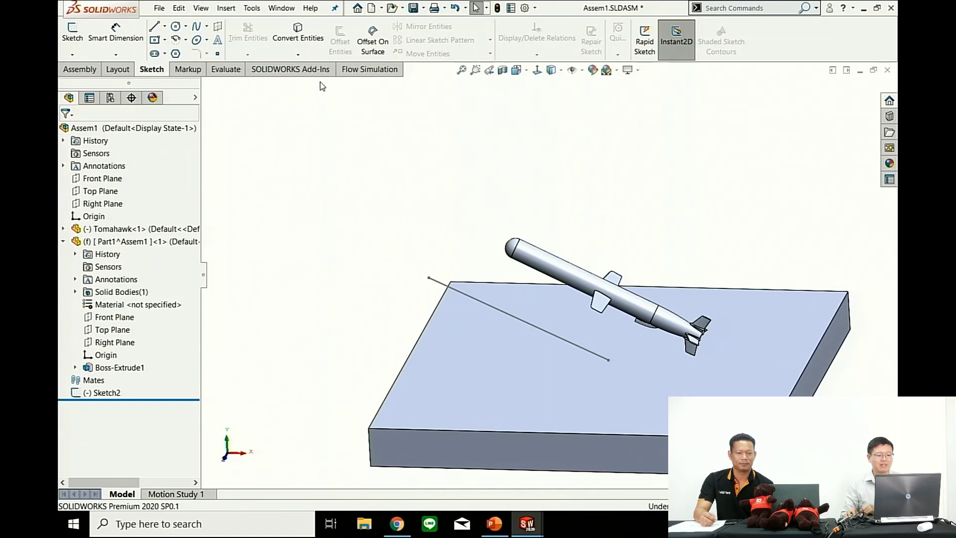
pyautogui.click(307, 71)
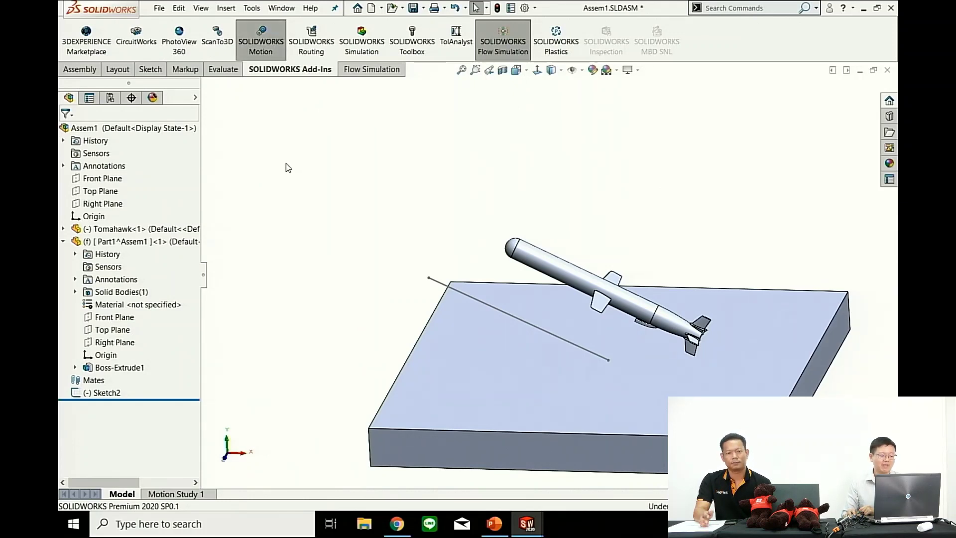
# Review Motion Study 1, keeping Motion Analysis as its type and the time bar at 0 s.
pyautogui.click(175, 495)
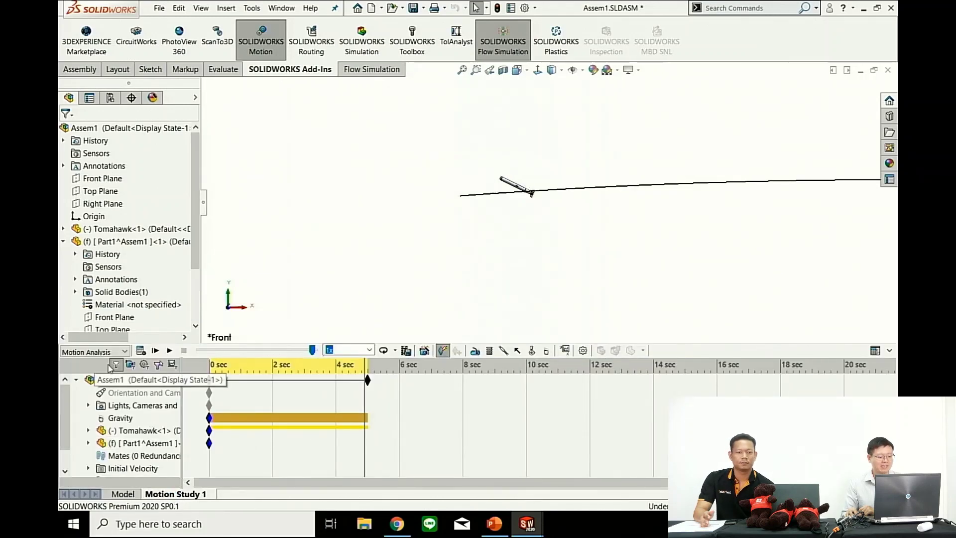
pyautogui.click(106, 352)
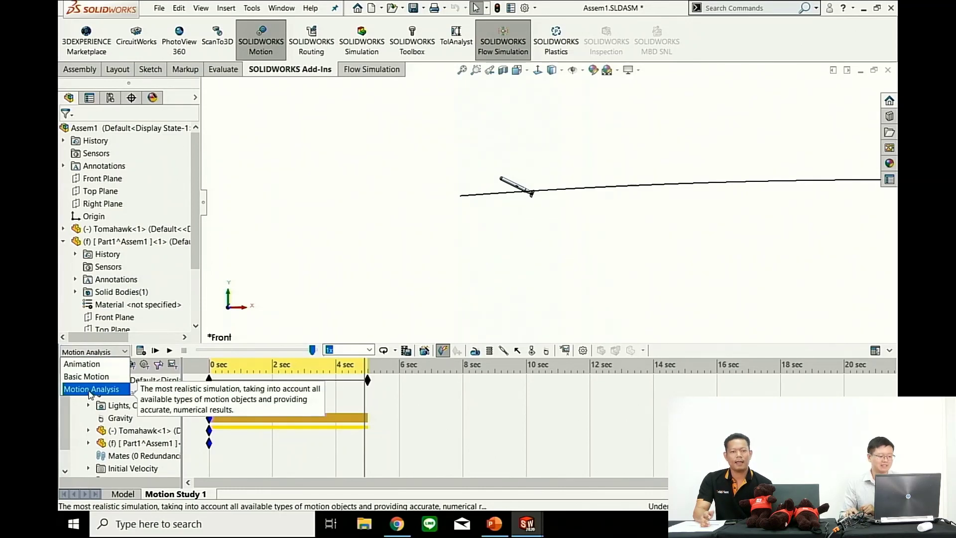
pyautogui.click(90, 389)
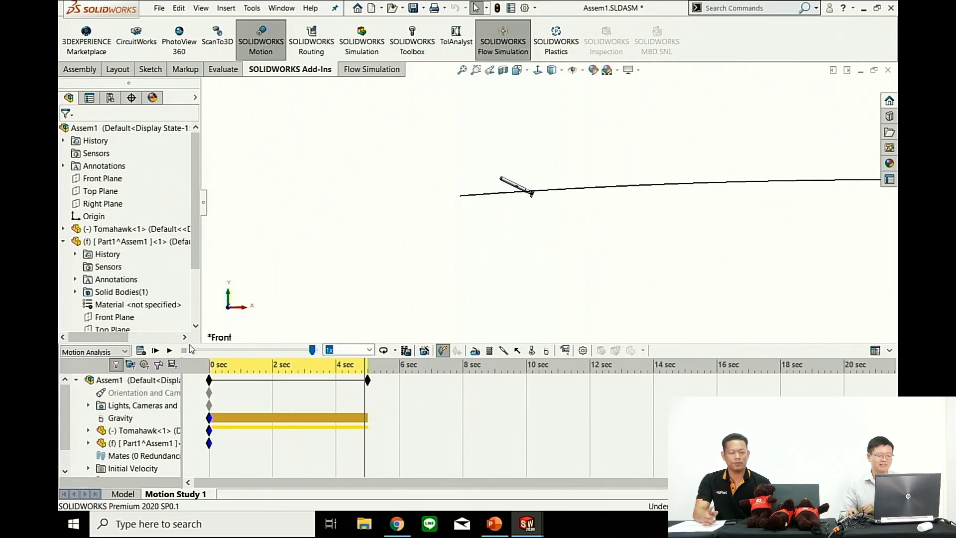
pyautogui.click(217, 376)
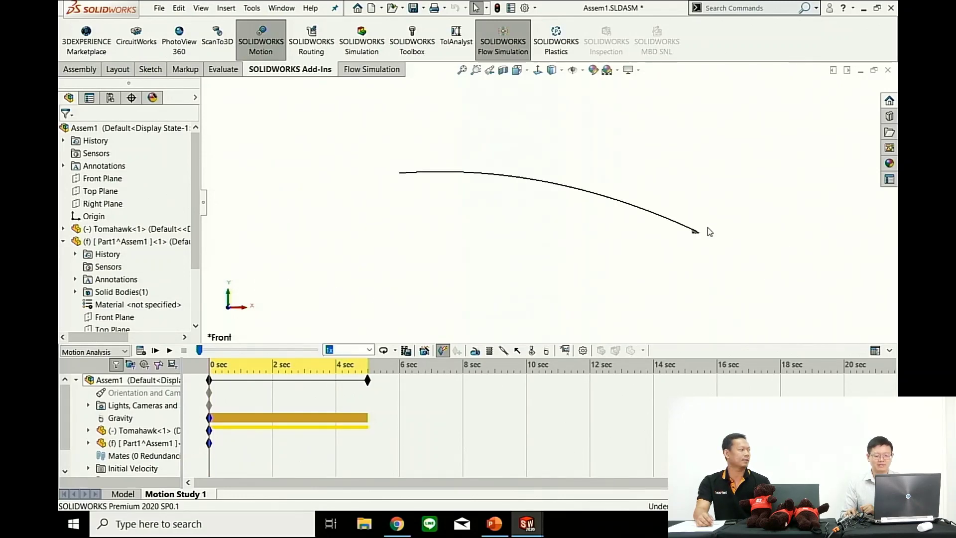
# Create a new Motion Study 2 for the missile assembly.
pyautogui.scroll(5, 612, 231)
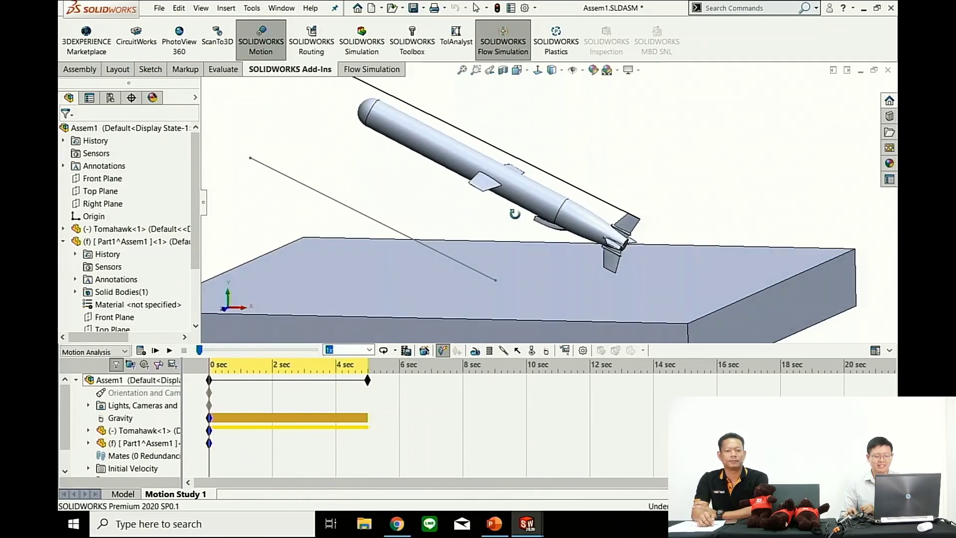
pyautogui.moveTo(611, 230); pyautogui.dragTo(501, 244, button='middle')
pyautogui.scroll(3, 500, 244)
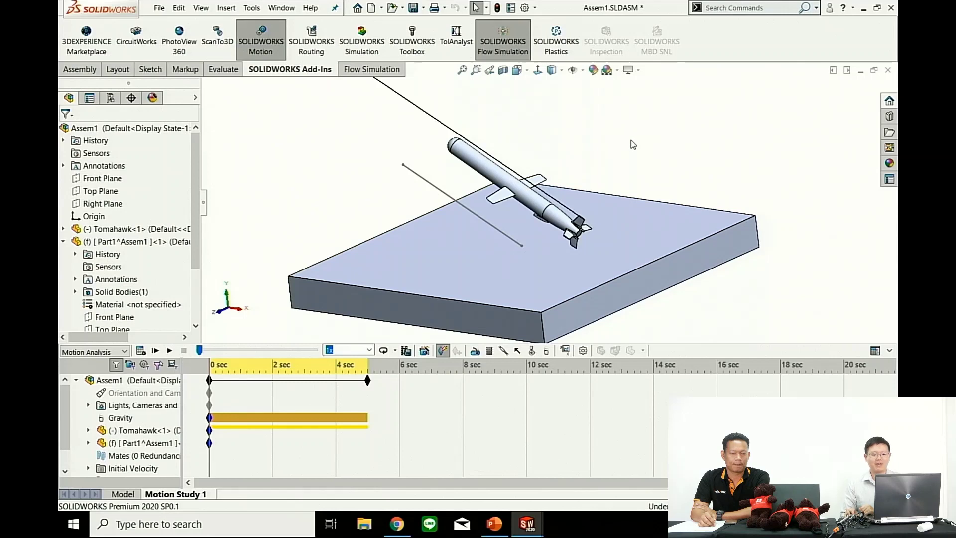
pyautogui.rightClick(184, 494)
pyautogui.click(221, 476)
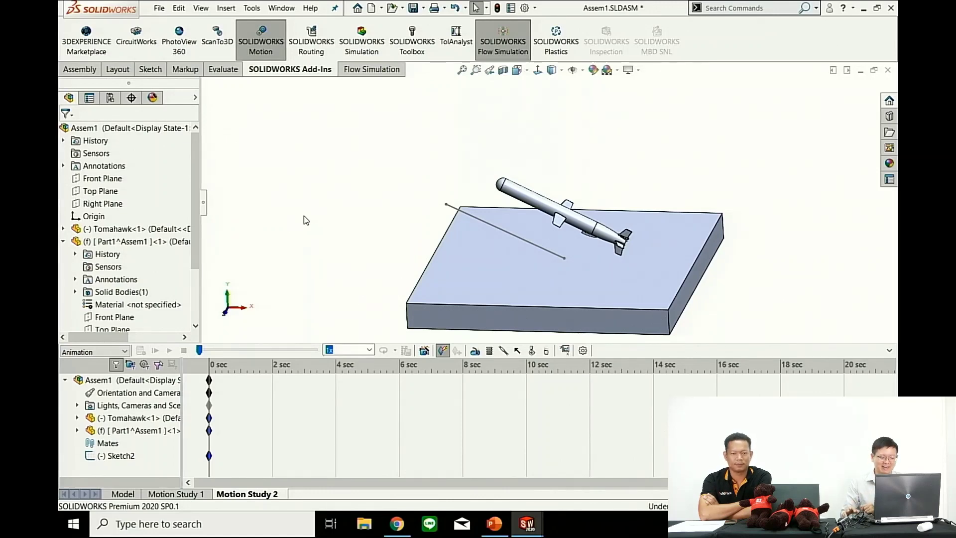
# Set Motion Study 2 to Motion Analysis and begin an Initial Velocity on Tomahawk<1>.
pyautogui.click(106, 352)
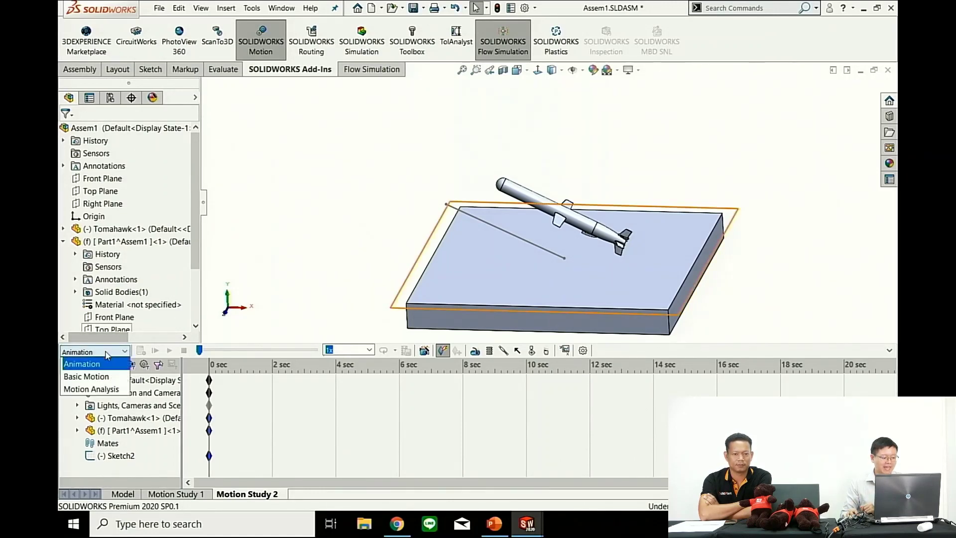
pyautogui.click(92, 388)
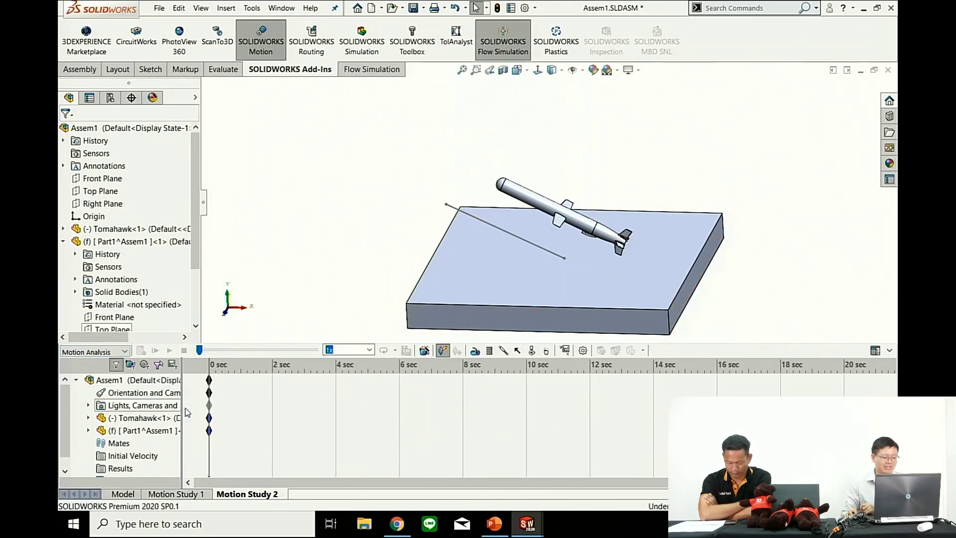
pyautogui.click(138, 420)
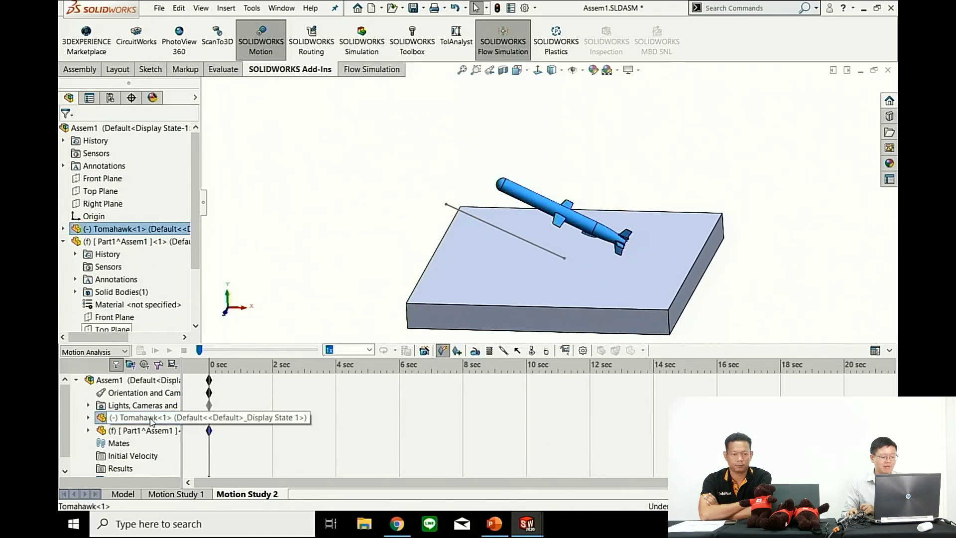
pyautogui.rightClick(157, 421)
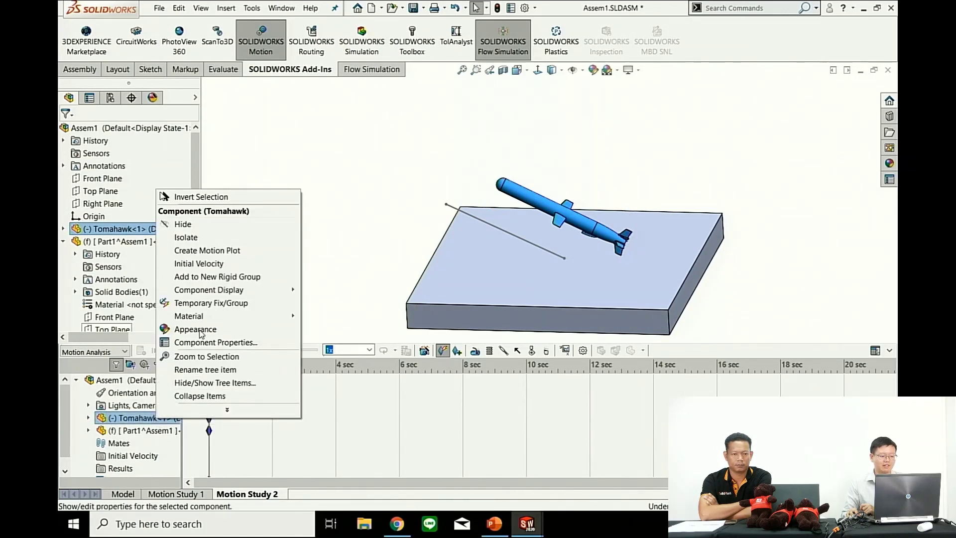
pyautogui.click(219, 264)
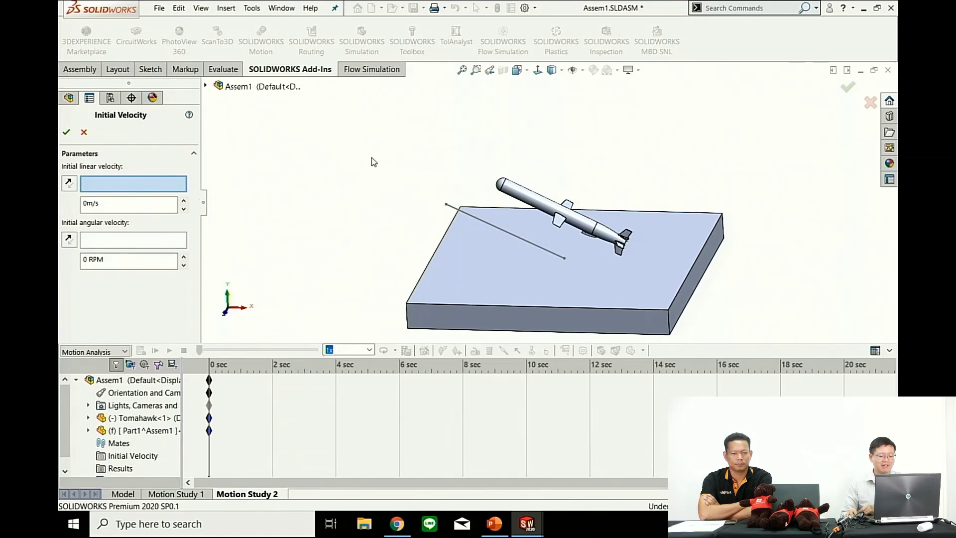
# Set the Tomahawk's initial velocity to 100 m/s along Line1@Sketch2.
pyautogui.click(477, 222)
pyautogui.moveTo(477, 222); pyautogui.dragTo(483, 219, button='middle')
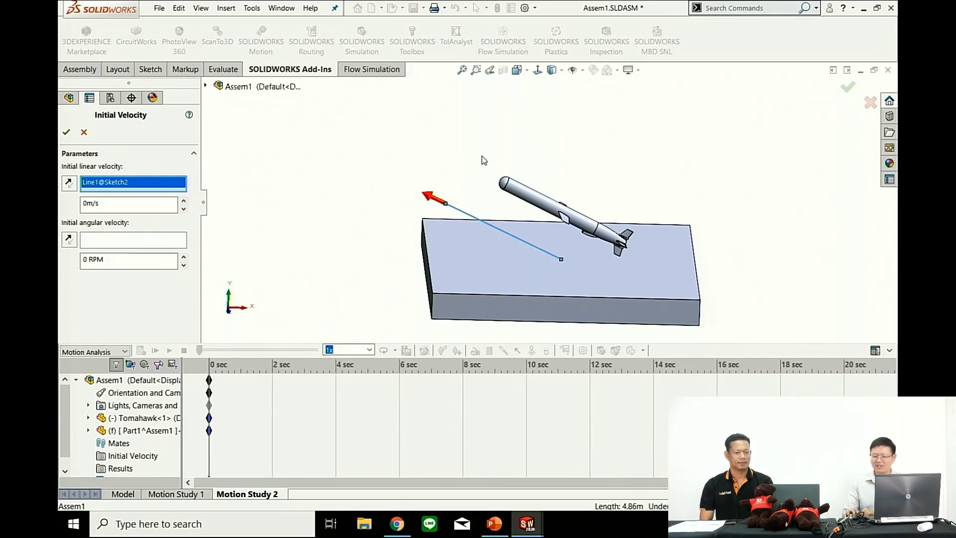
pyautogui.click(123, 208)
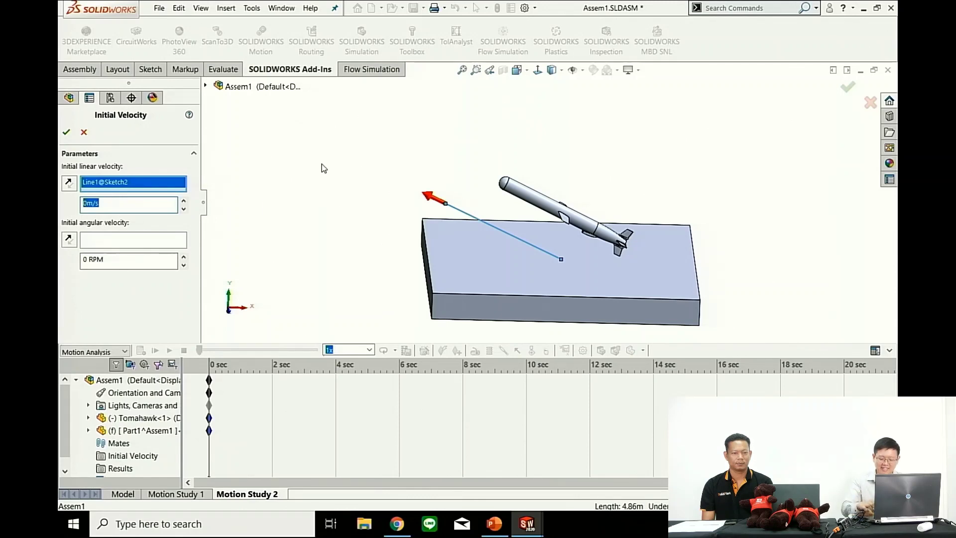
pyautogui.write('10')
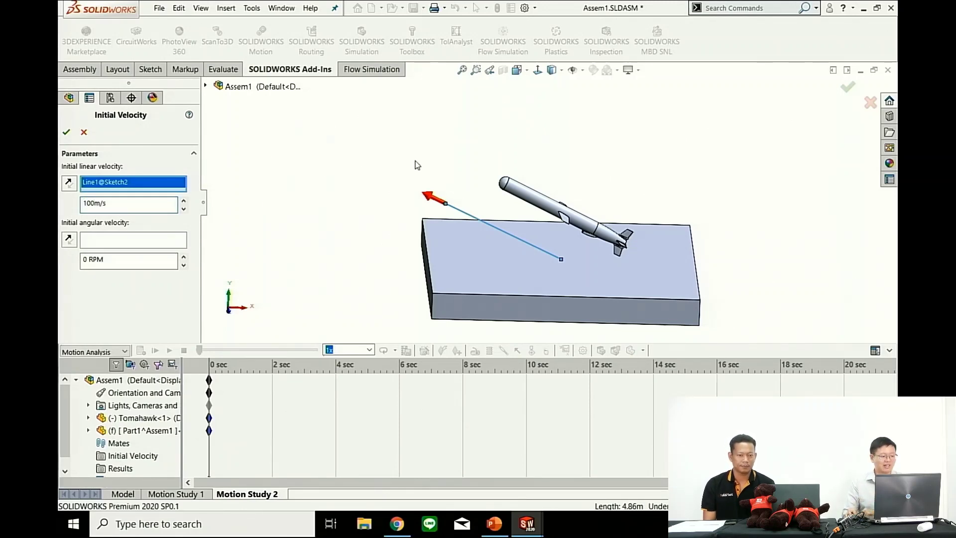
pyautogui.press('Return')
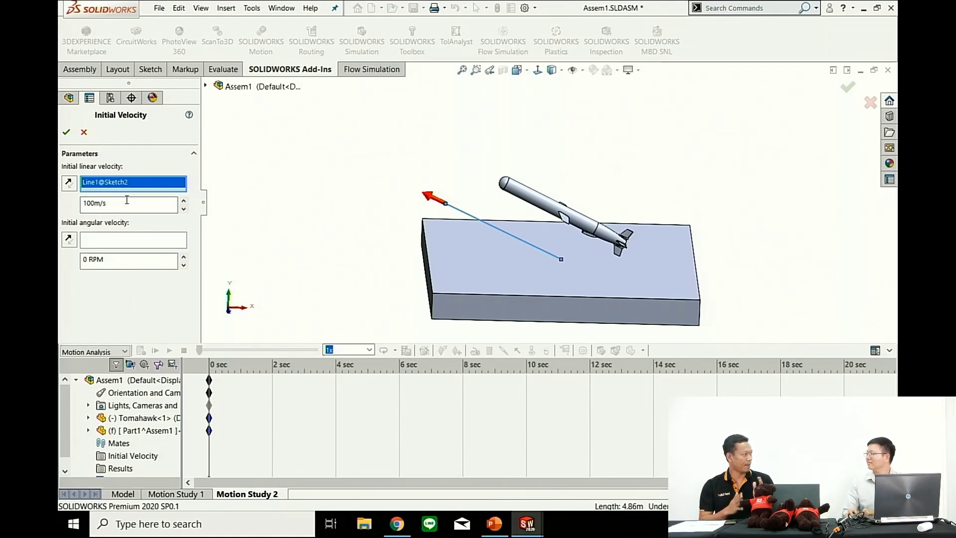
pyautogui.click(74, 133)
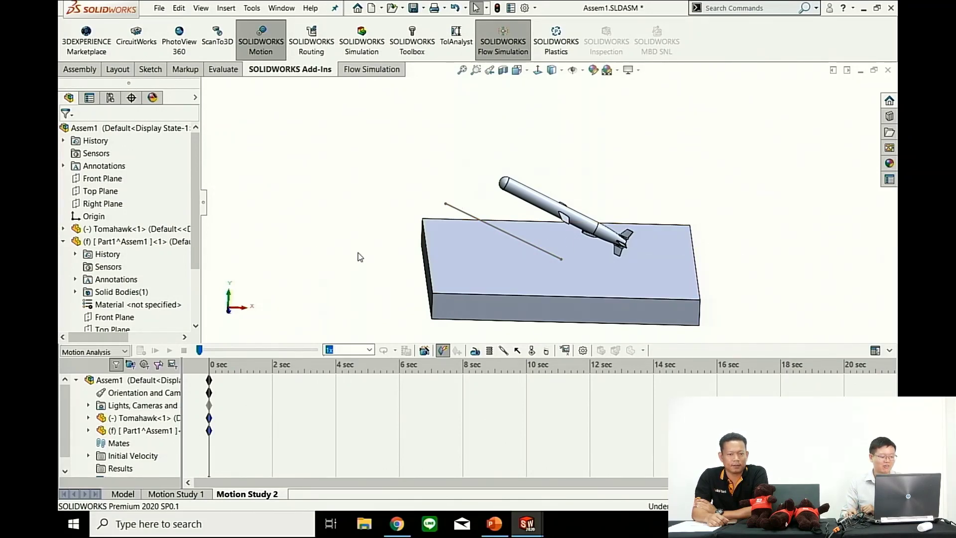
# Add 9.81 m/s^2 gravity acting along Y to Motion Study 2.
pyautogui.moveTo(384, 314); pyautogui.dragTo(371, 311, button='middle')
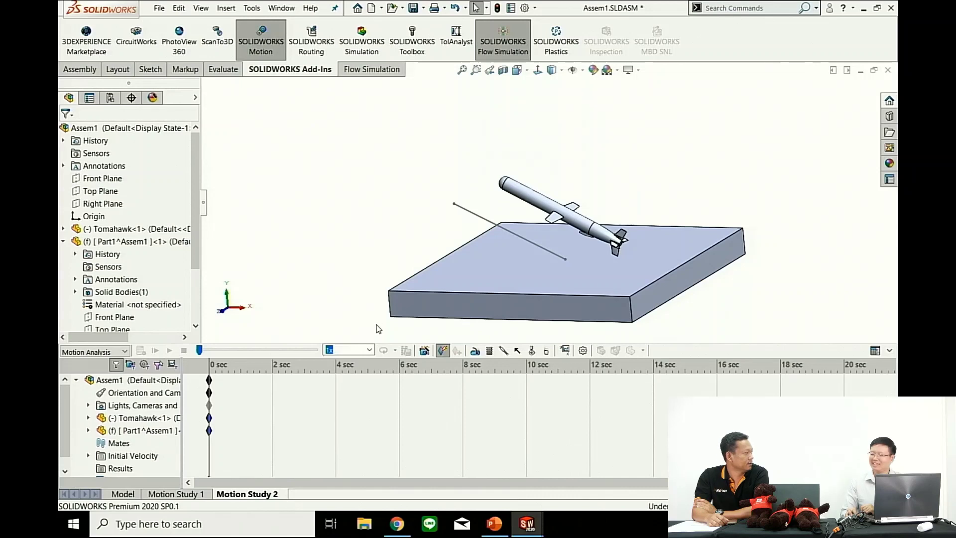
pyautogui.click(158, 421)
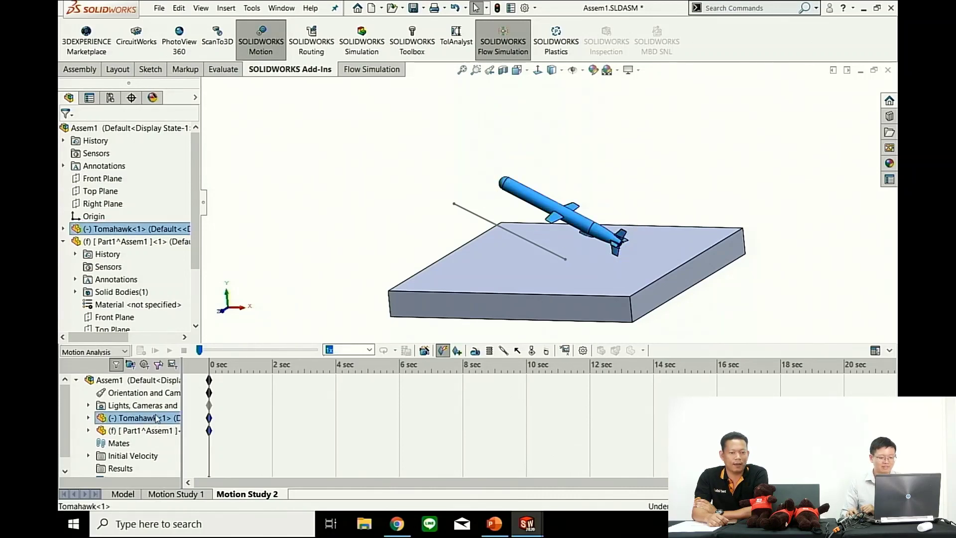
pyautogui.click(237, 280)
pyautogui.moveTo(254, 261)
pyautogui.mouseDown(button='middle')
pyautogui.moveTo(285, 298)
pyautogui.moveTo(388, 270)
pyautogui.mouseUp(button='middle')
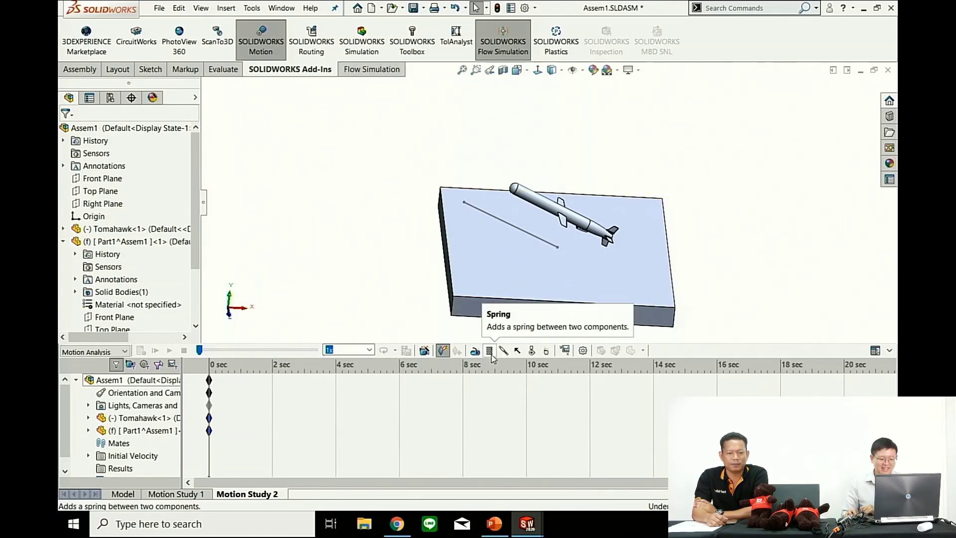
pyautogui.click(548, 355)
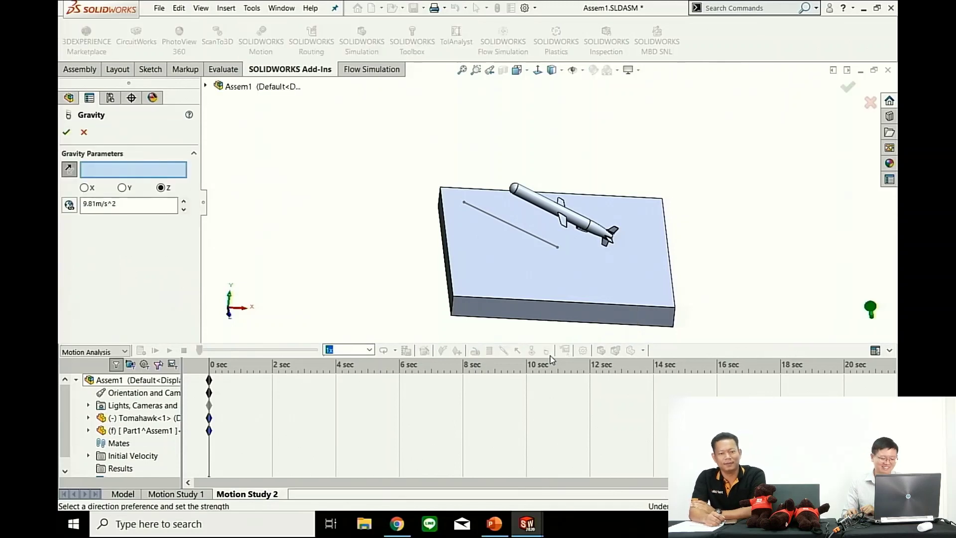
pyautogui.click(123, 187)
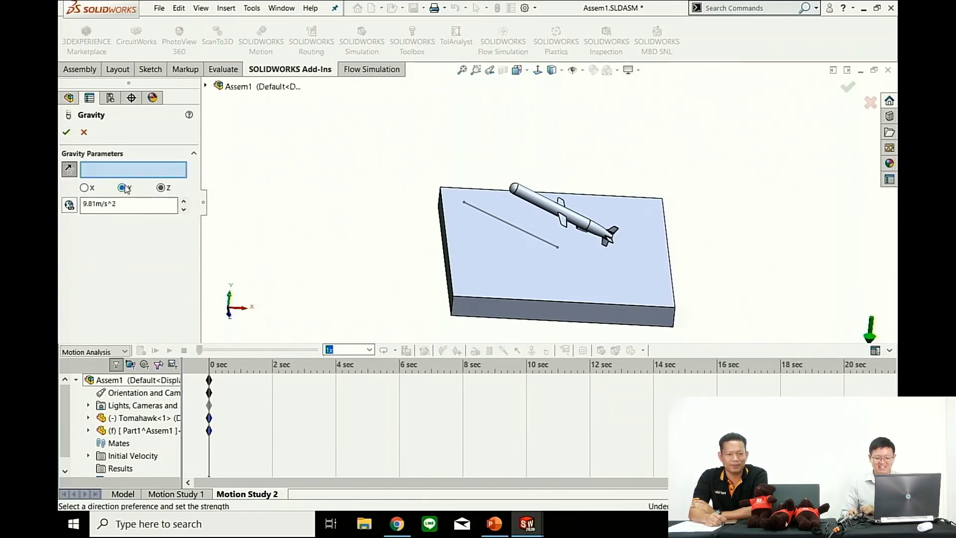
pyautogui.moveTo(410, 160); pyautogui.dragTo(466, 157, button='middle')
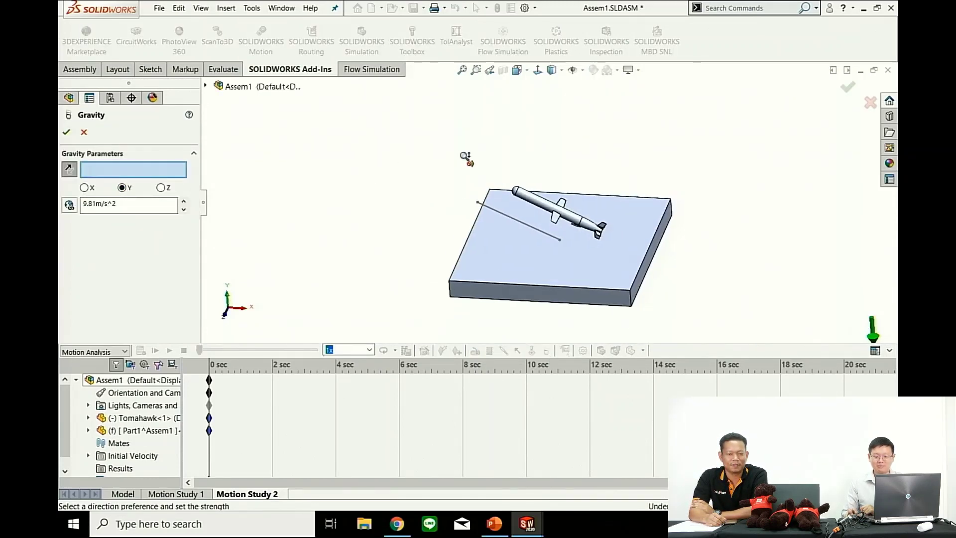
pyautogui.click(66, 131)
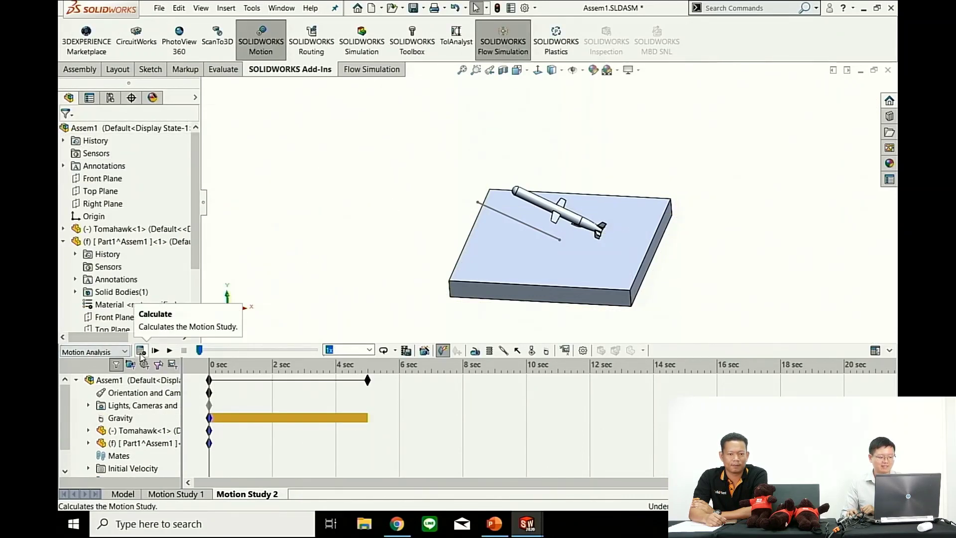
# Calculate the 5-second study, switch to Front view and rewind the time bar to 0 s.
pyautogui.click(141, 352)
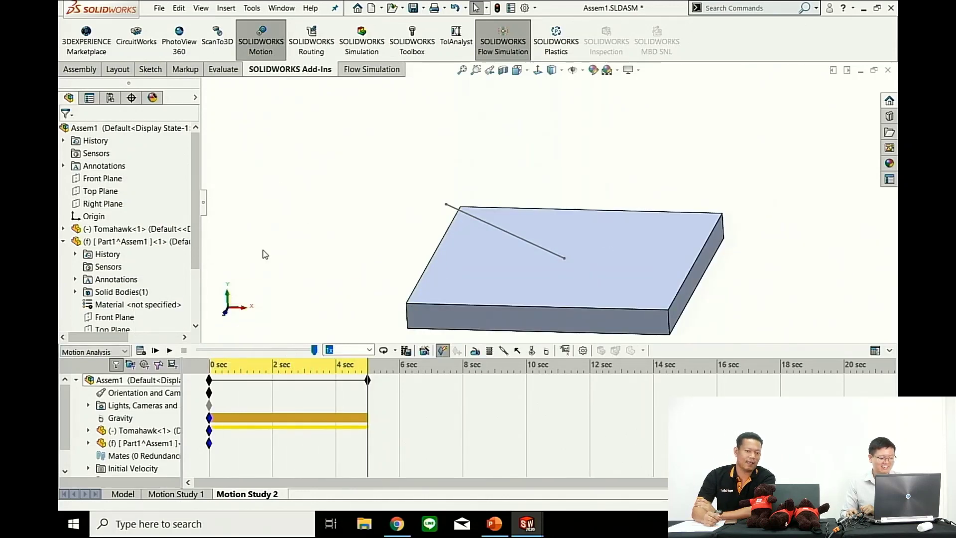
pyautogui.moveTo(344, 216); pyautogui.dragTo(332, 192, button='right')
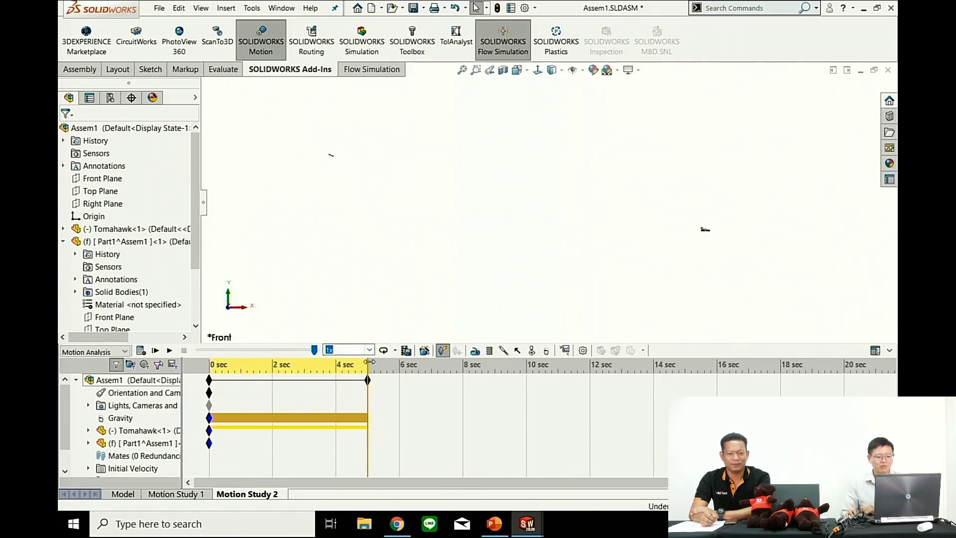
pyautogui.moveTo(369, 362); pyautogui.dragTo(191, 373)
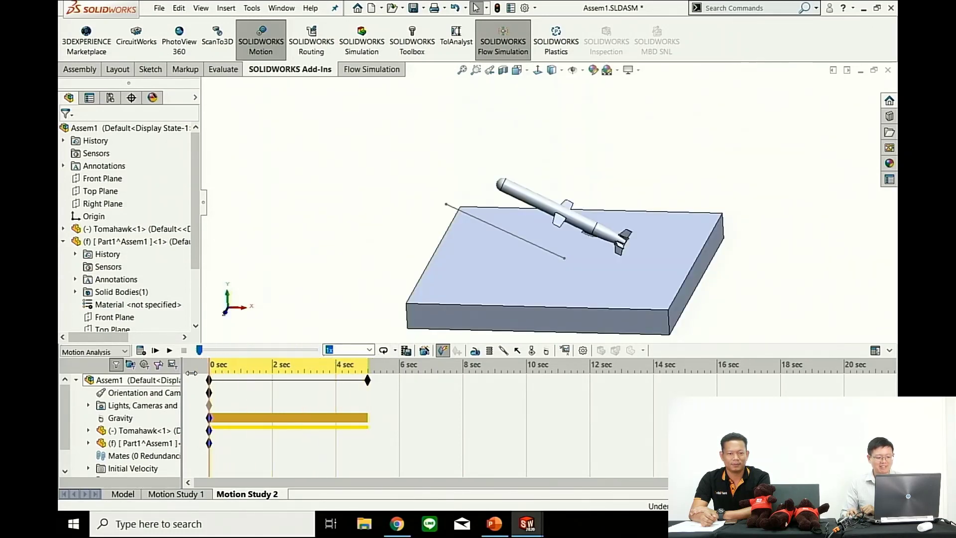
# Define a Displacement/Velocity/Acceleration Trace Path result.
pyautogui.click(565, 351)
pyautogui.click(158, 173)
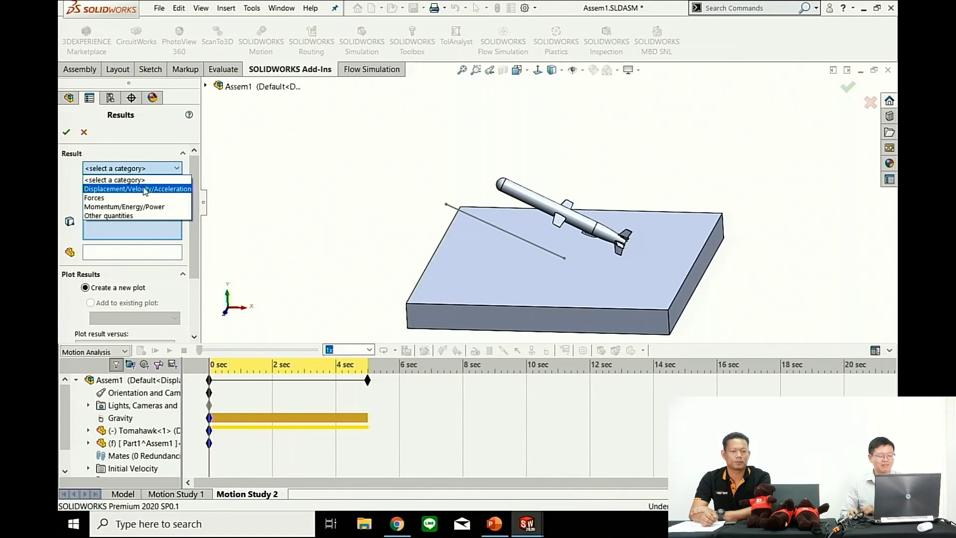
pyautogui.click(145, 189)
pyautogui.click(142, 186)
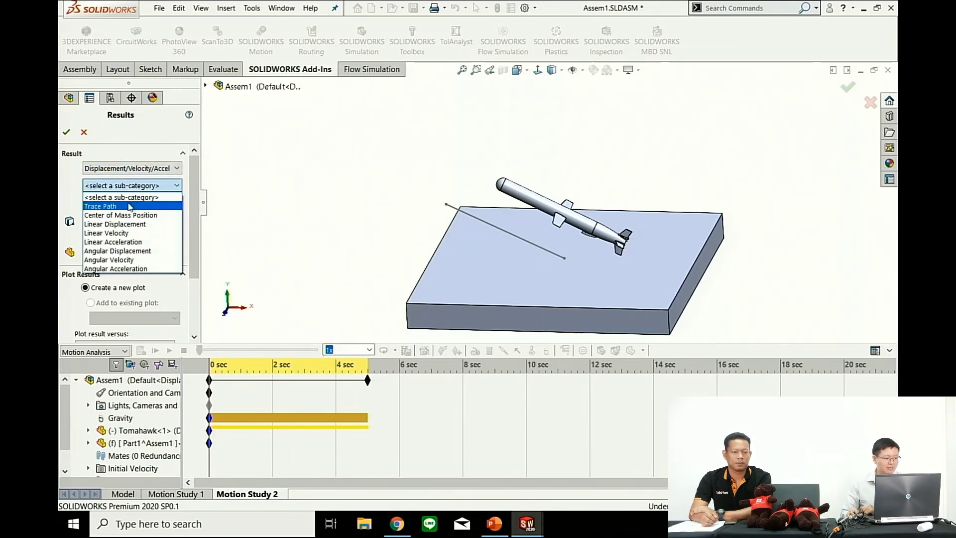
pyautogui.click(128, 207)
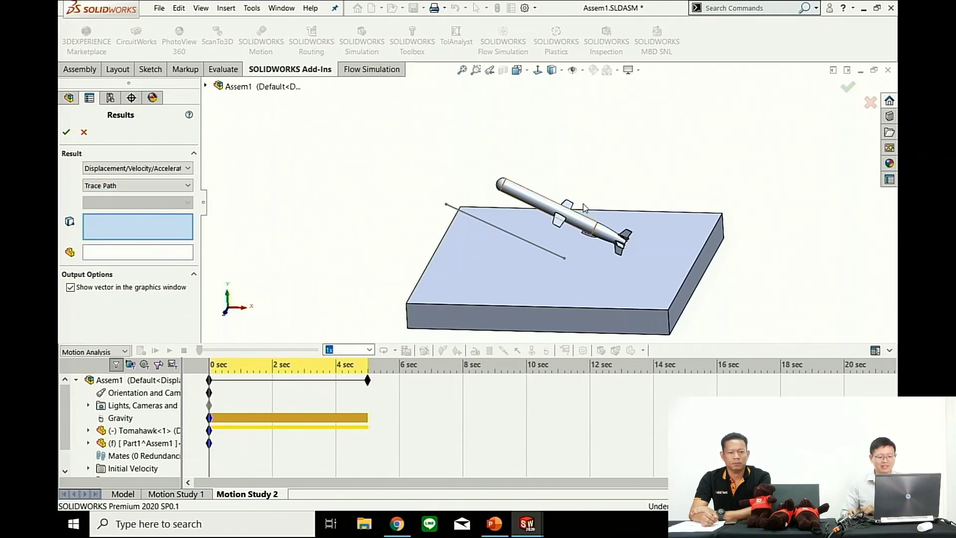
# Trace the path of the Tomahawk tail-fin tip vertex.
pyautogui.scroll(-1, 621, 231)
pyautogui.scroll(-3, 620, 230)
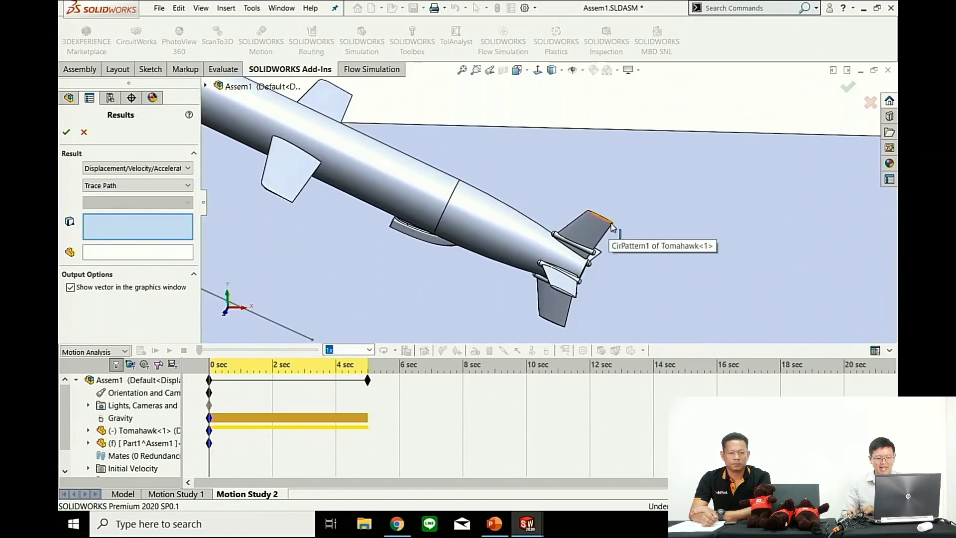
pyautogui.scroll(-3, 613, 228)
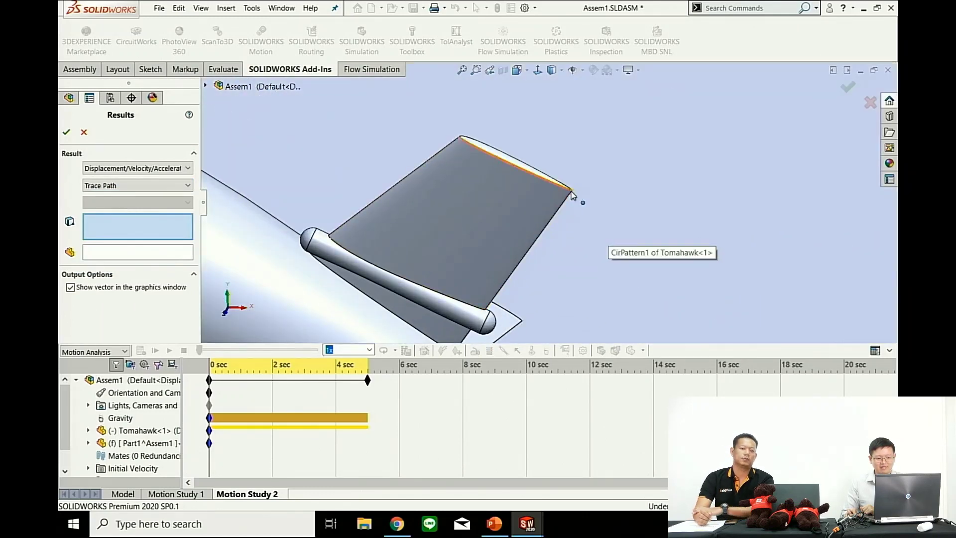
pyautogui.click(571, 191)
pyautogui.scroll(3, 577, 206)
pyautogui.scroll(3, 580, 205)
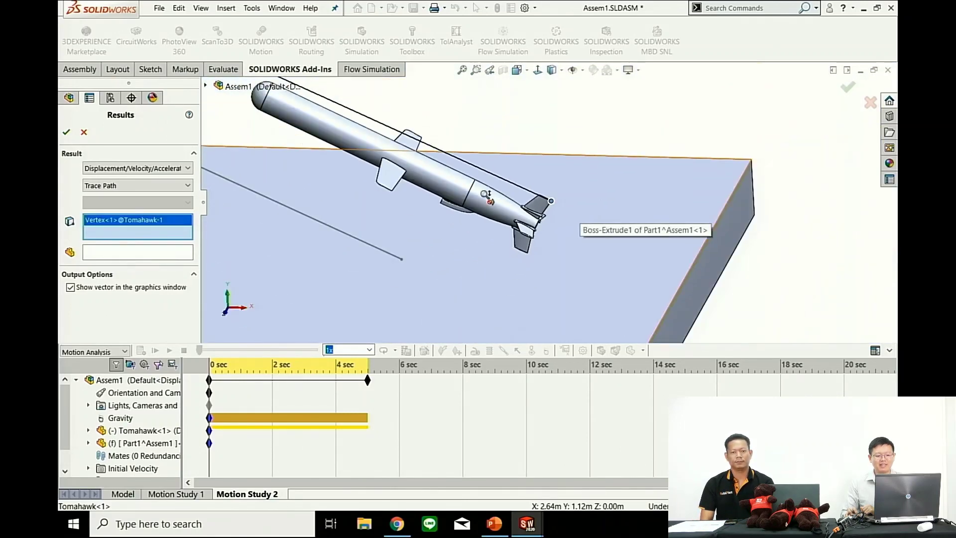
pyautogui.scroll(3, 493, 190)
pyautogui.scroll(3, 453, 165)
pyautogui.scroll(2, 448, 164)
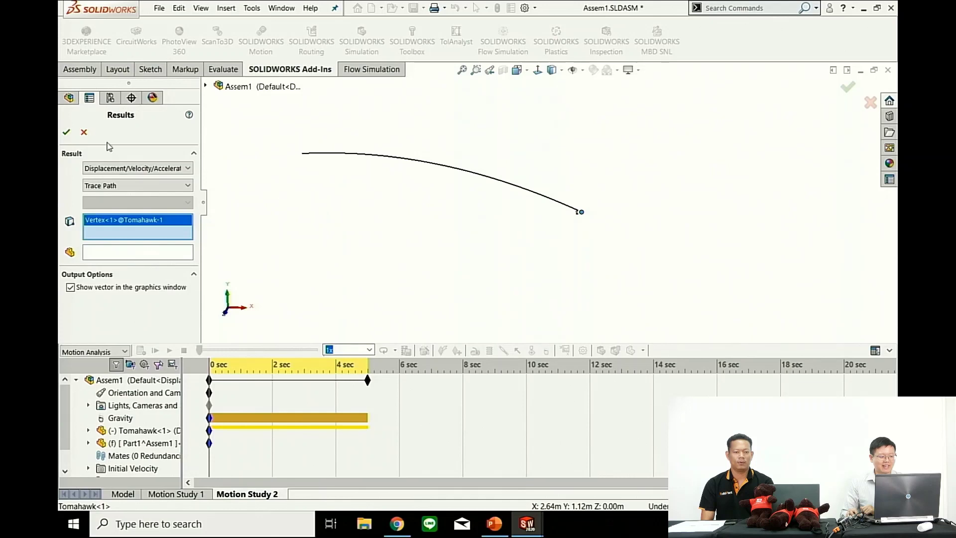
pyautogui.click(66, 132)
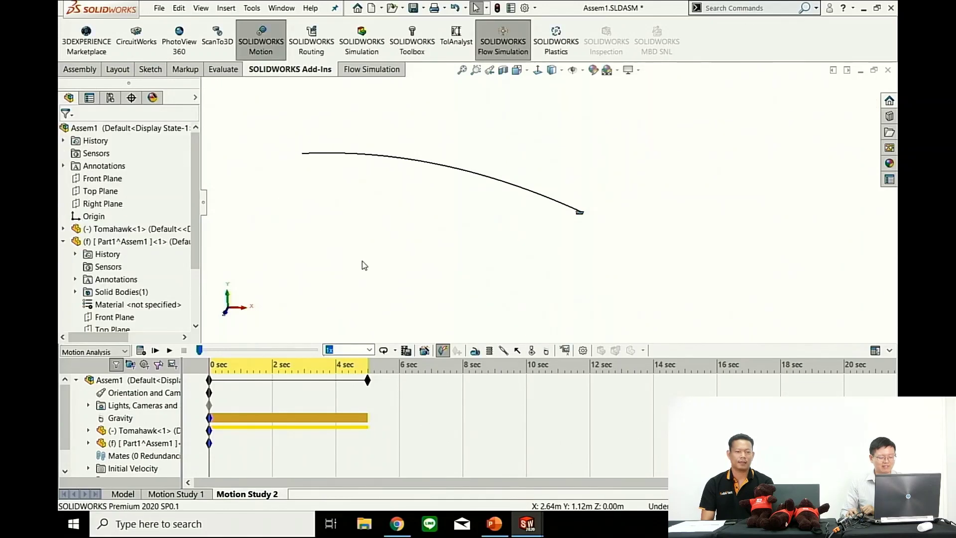
# Disable playback of view keys and play the motion study from the start.
pyautogui.rightClick(133, 394)
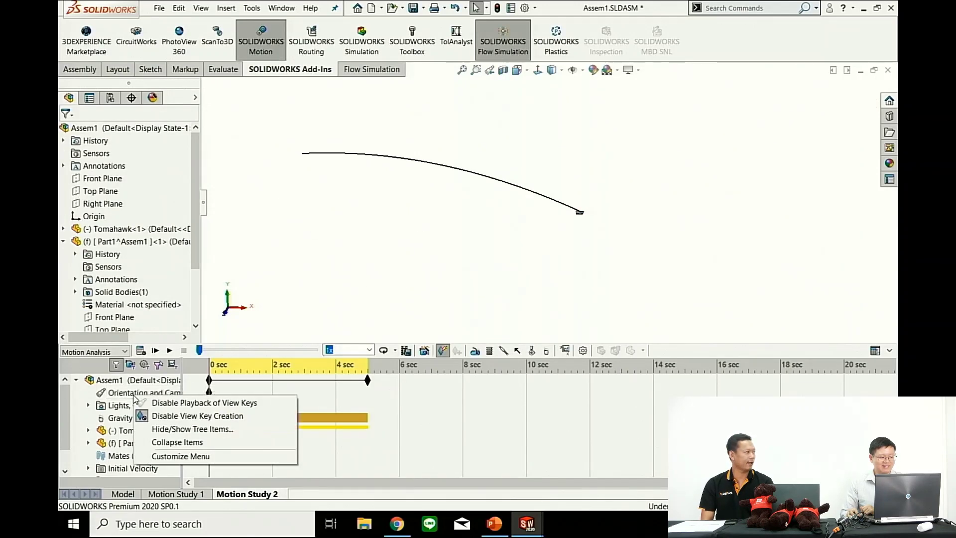
pyautogui.click(163, 404)
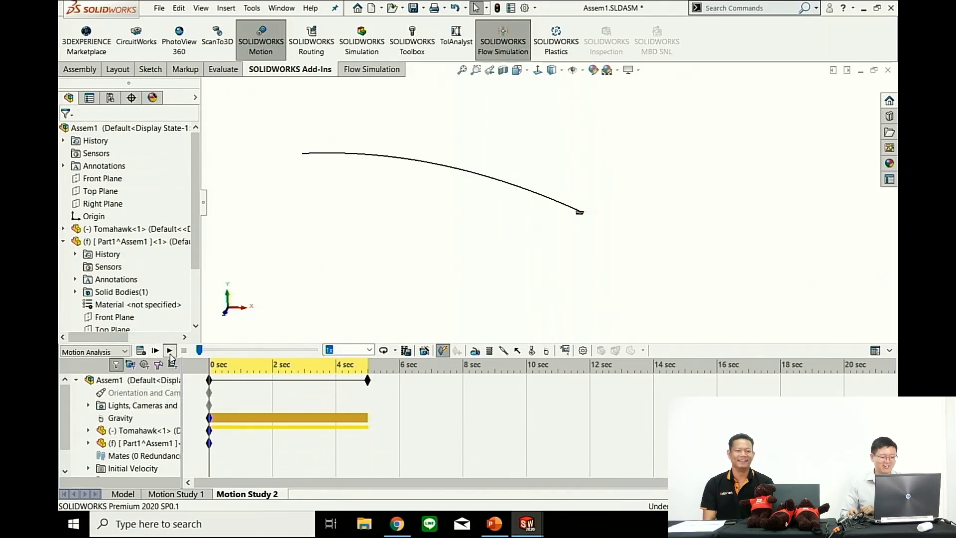
pyautogui.click(170, 350)
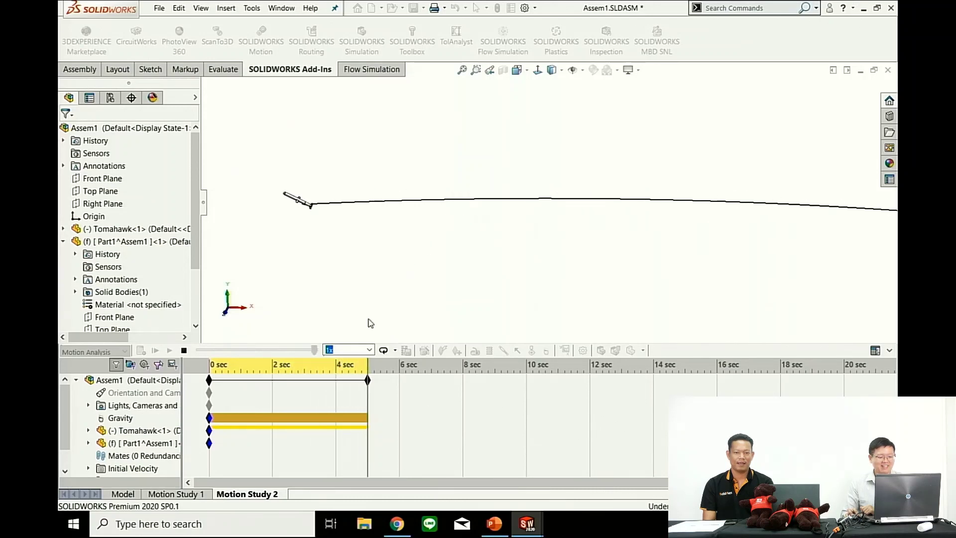
# Stop playback, move the time bar to about 4.6 s and tilt the view slightly.
pyautogui.click(259, 368)
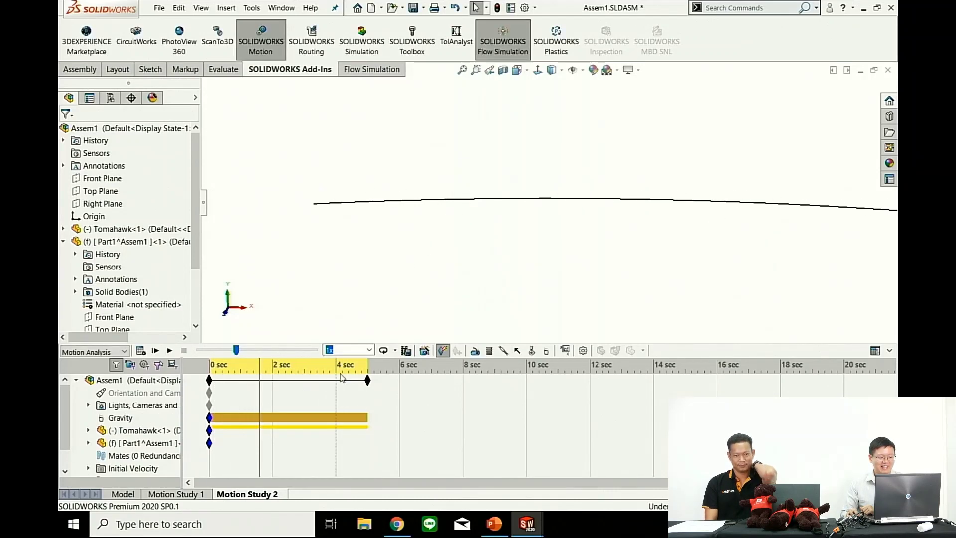
pyautogui.click(356, 376)
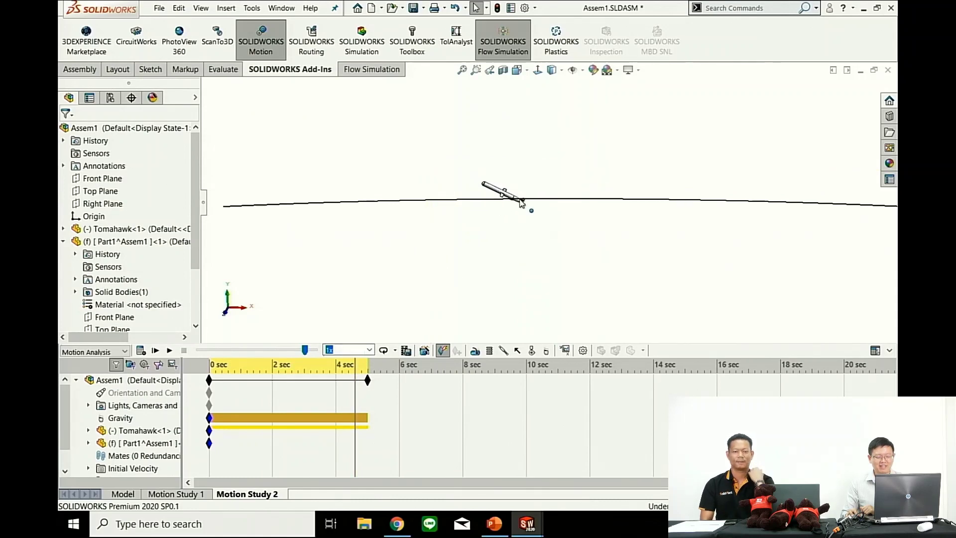
pyautogui.moveTo(522, 207); pyautogui.dragTo(553, 246, button='middle')
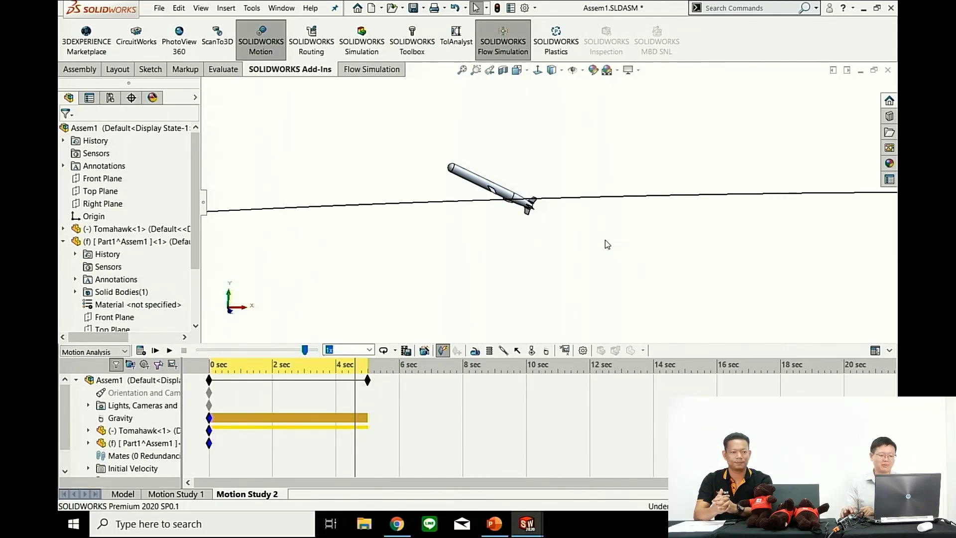
pyautogui.moveTo(527, 524)
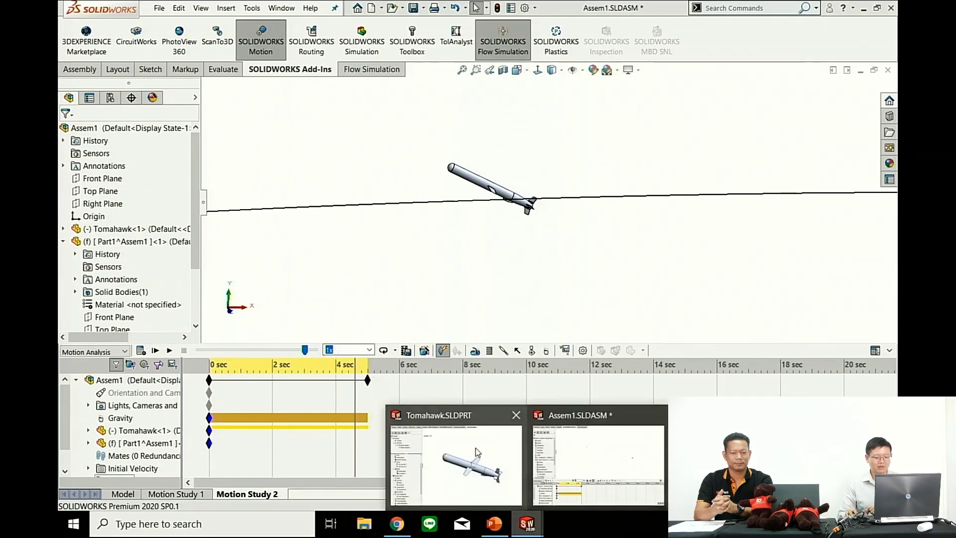
# Switch to Tomahawk.SLDPRT and show its Flow Simulation tools.
pyautogui.click(473, 450)
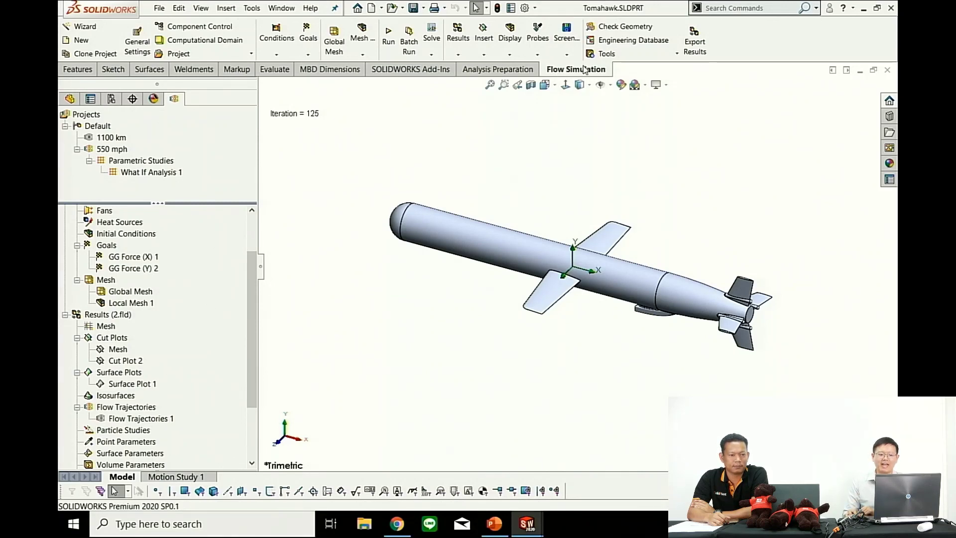
pyautogui.click(422, 73)
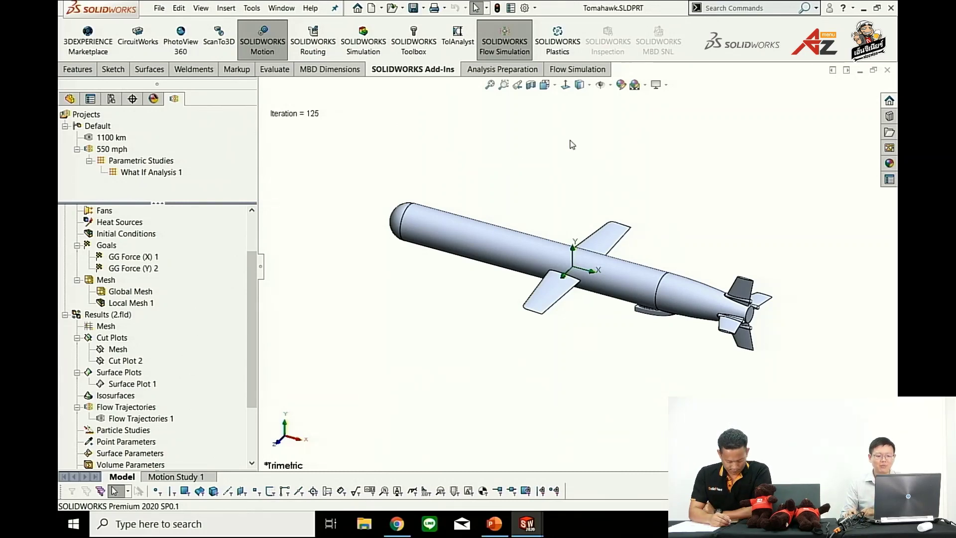
pyautogui.click(592, 71)
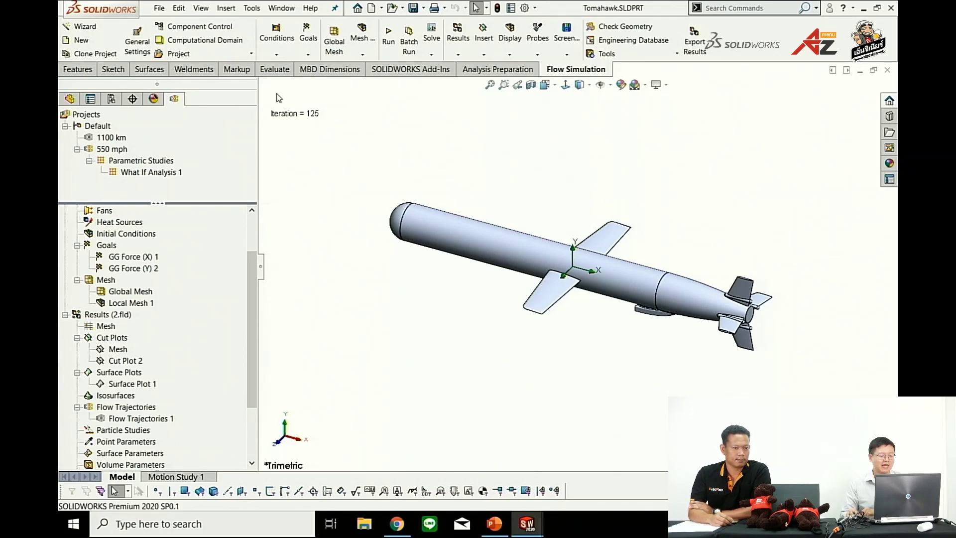
# Start a new flow project named 550 using the IPS unit system.
pyautogui.click(95, 30)
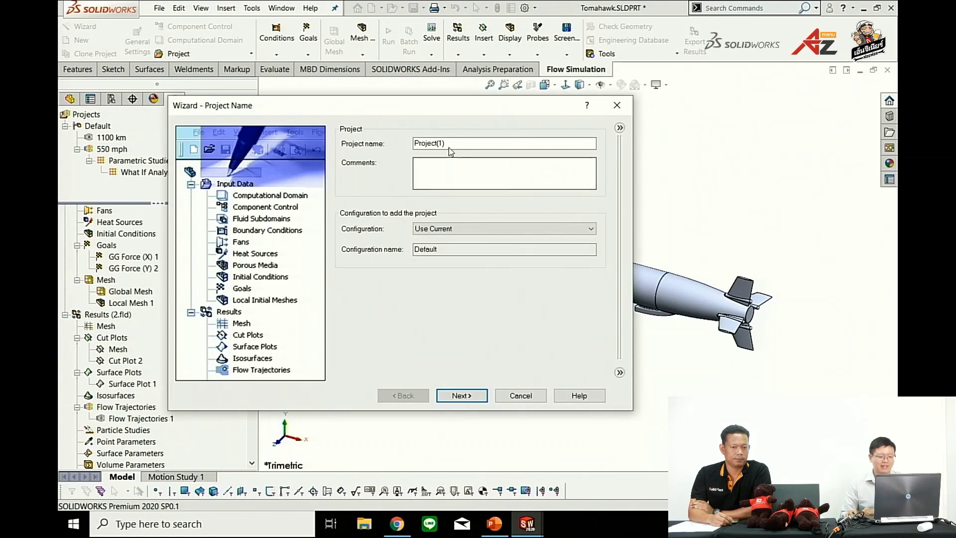
pyautogui.doubleClick(450, 145)
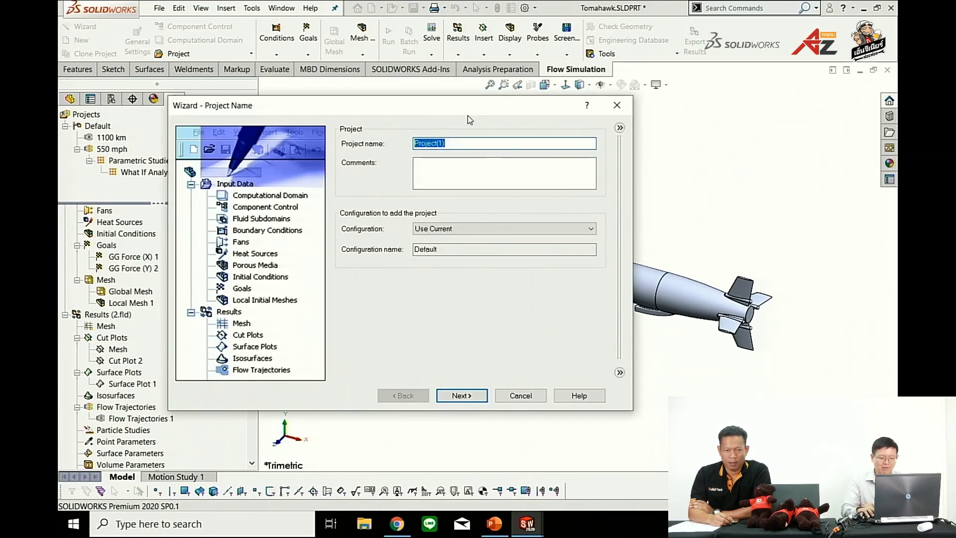
pyautogui.write('550')
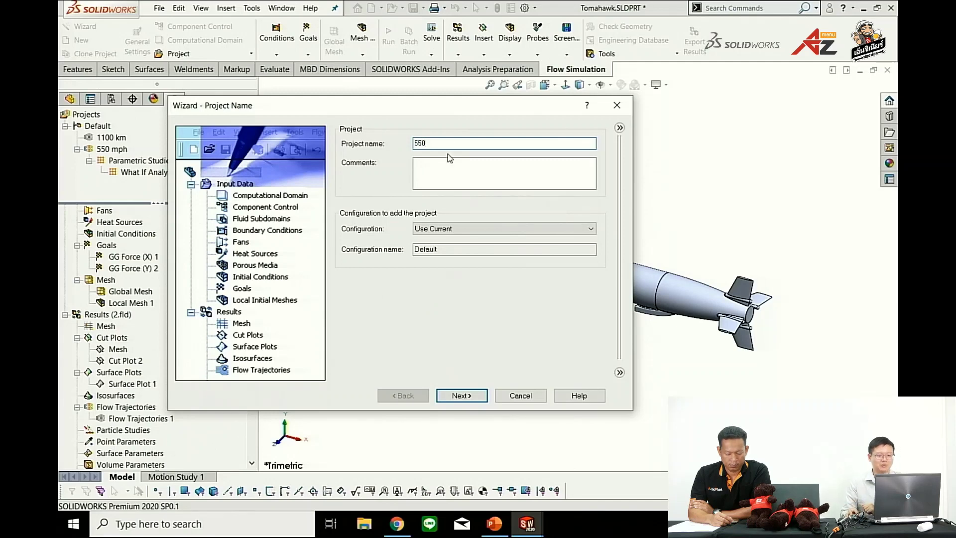
pyautogui.click(460, 395)
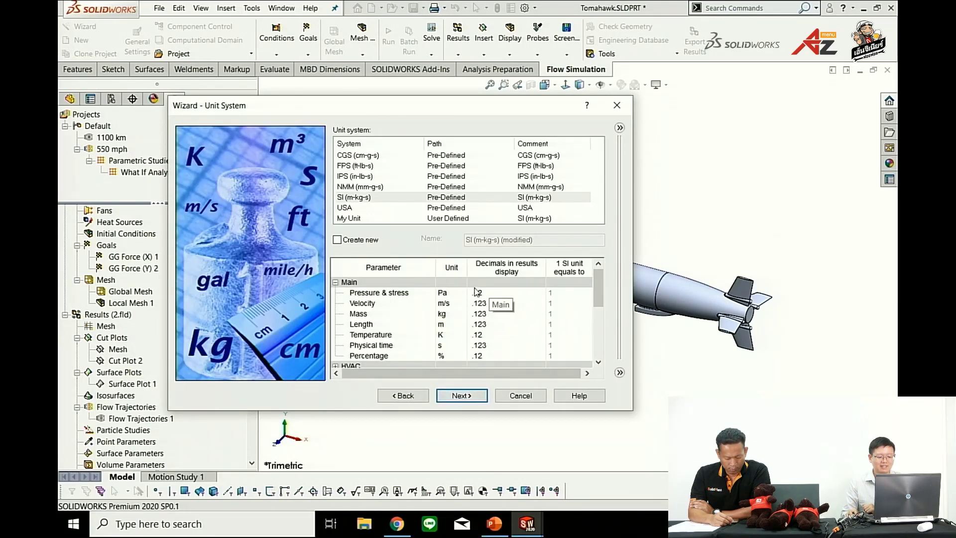
pyautogui.click(358, 177)
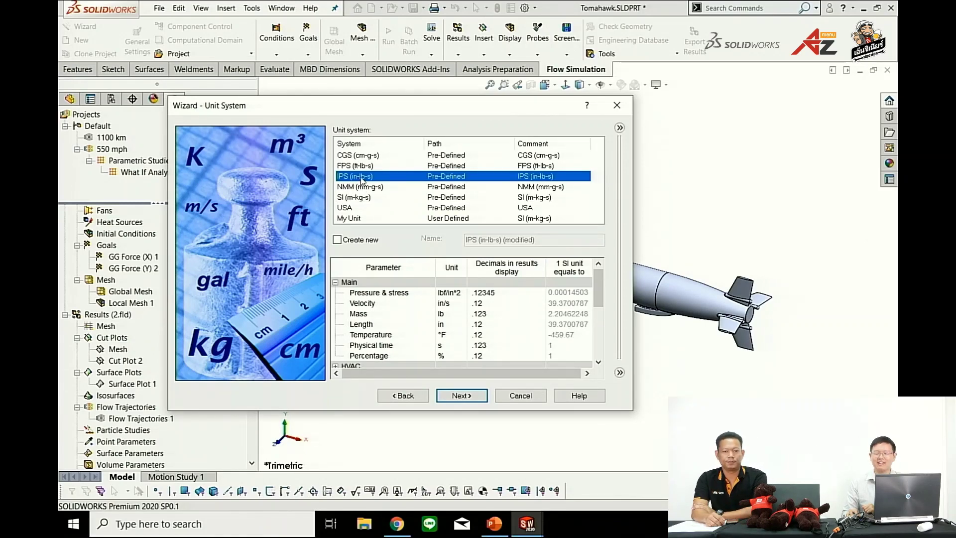
pyautogui.click(461, 396)
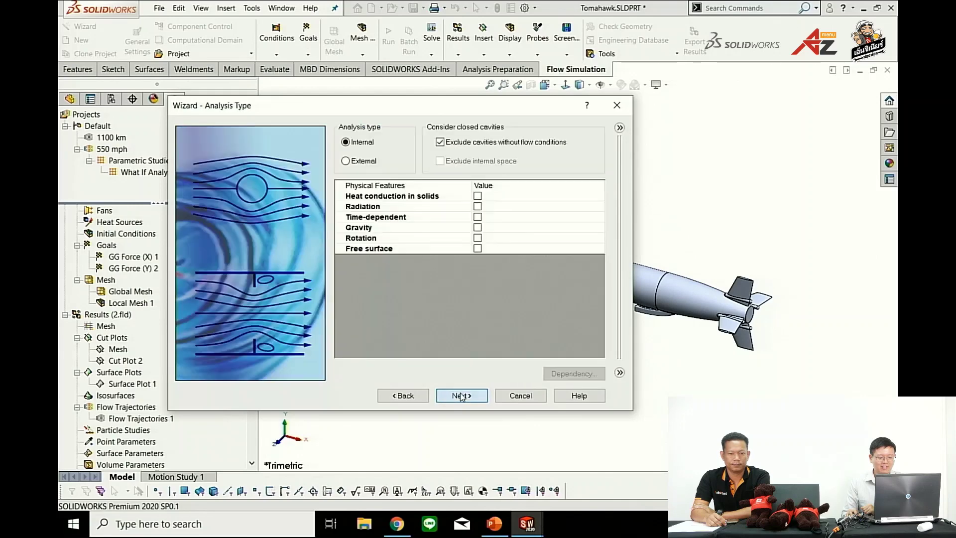
# Make it an external analysis with Air from Gases as the project fluid.
pyautogui.click(361, 163)
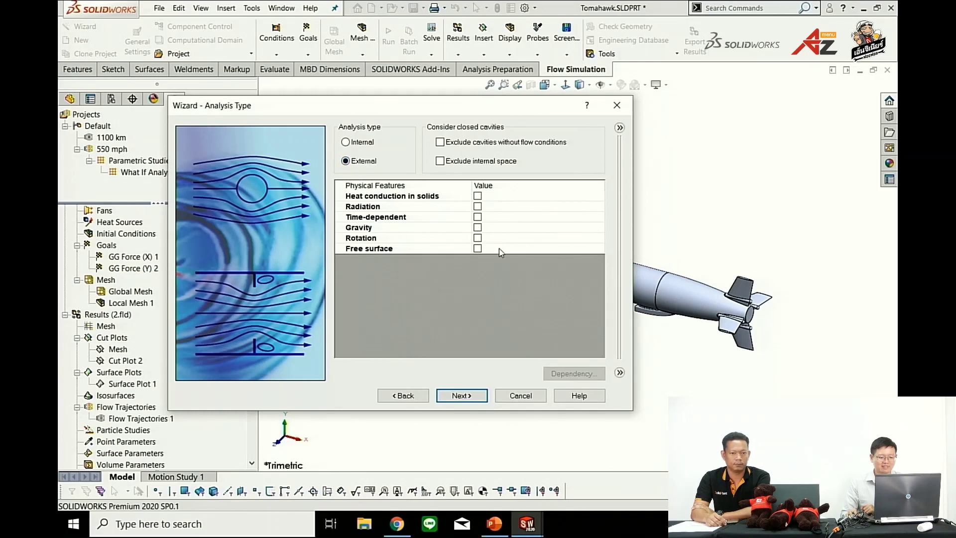
pyautogui.click(461, 394)
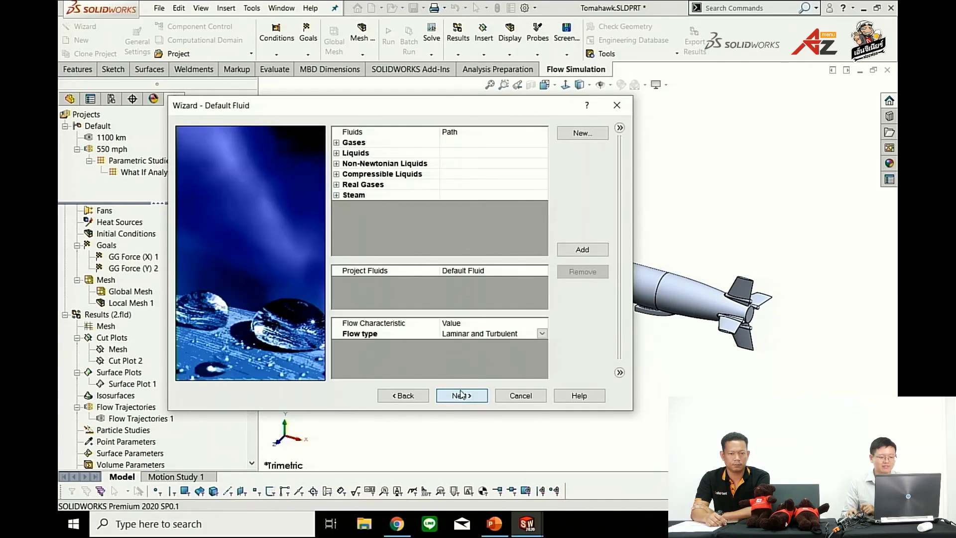
pyautogui.click(347, 144)
pyautogui.doubleClick(347, 144)
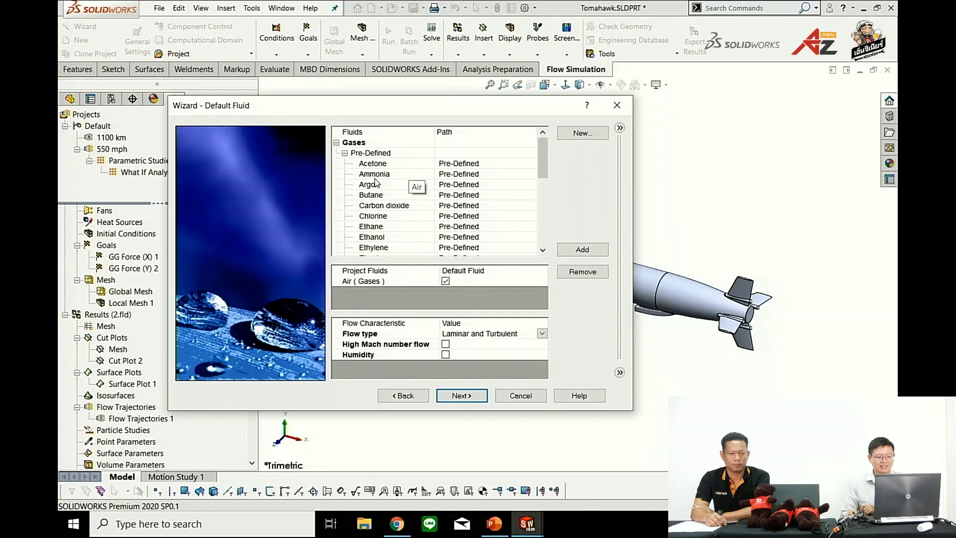
pyautogui.click(467, 396)
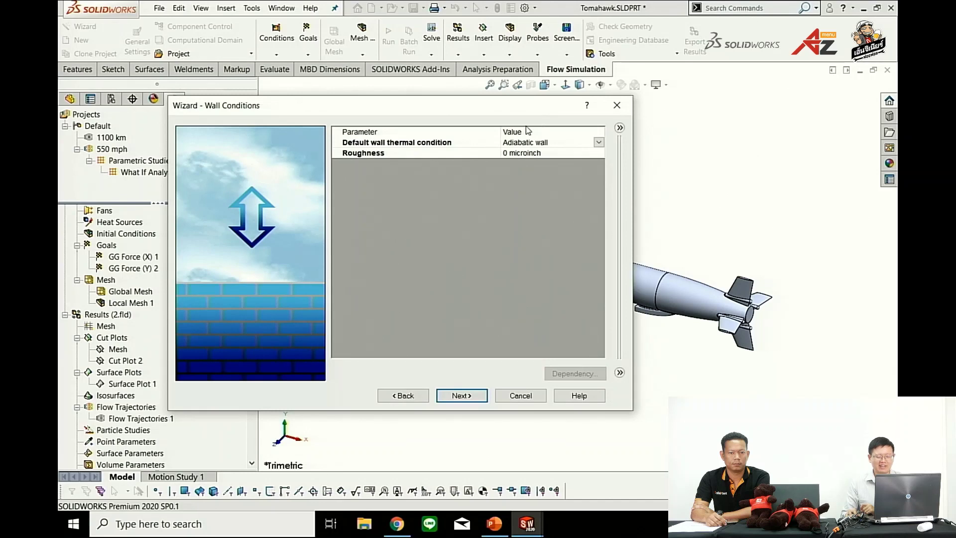
# Define the ambient thermodynamic parameters by altitude instead of pressure and temperature.
pyautogui.click(468, 397)
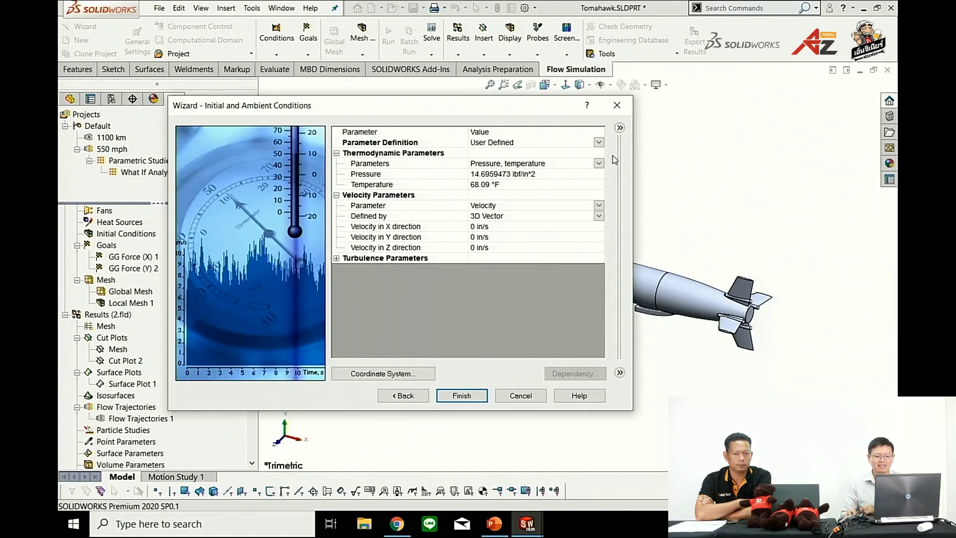
pyautogui.click(599, 164)
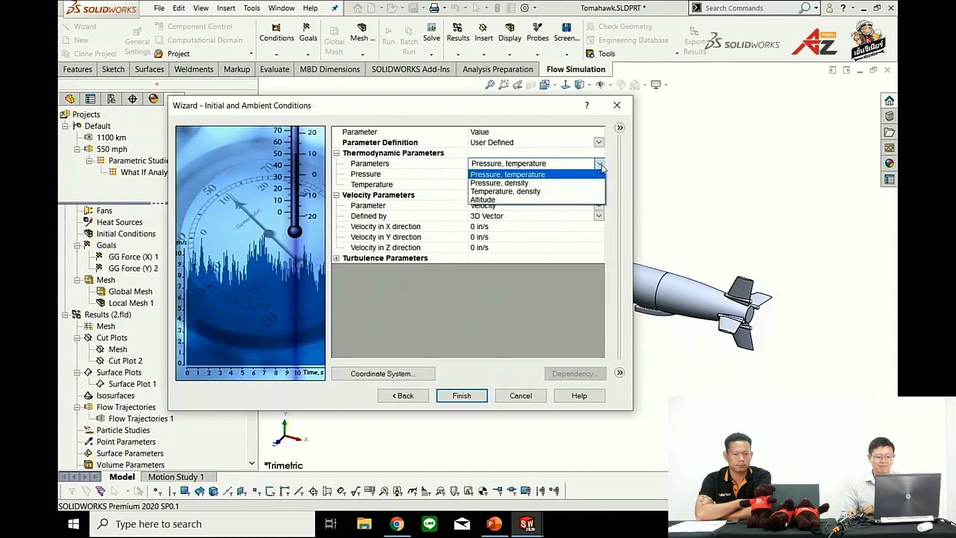
pyautogui.click(518, 199)
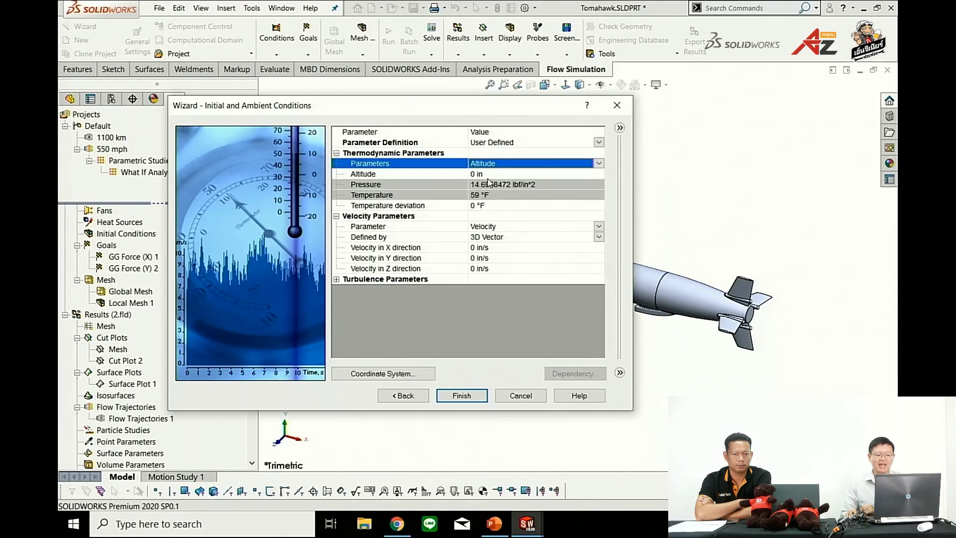
pyautogui.click(491, 177)
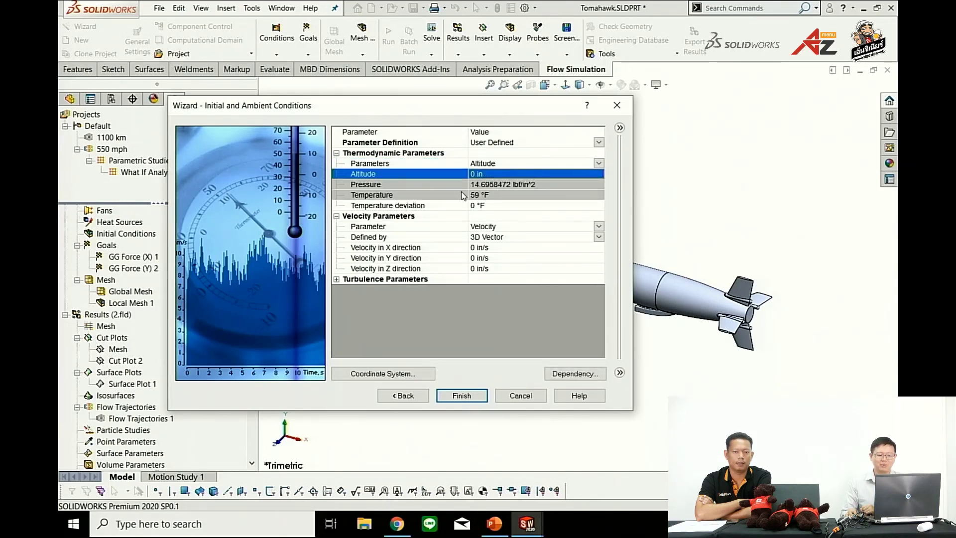
pyautogui.click(509, 188)
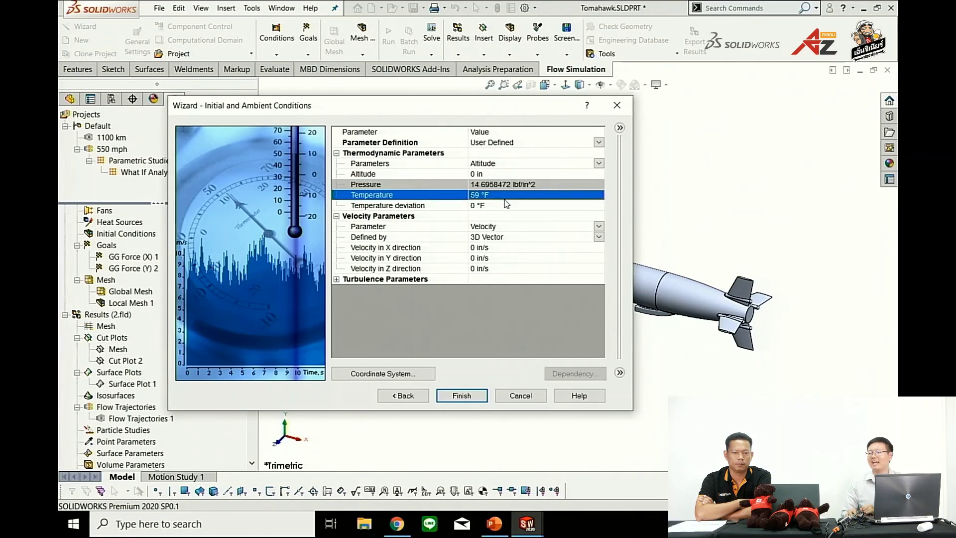
pyautogui.click(486, 178)
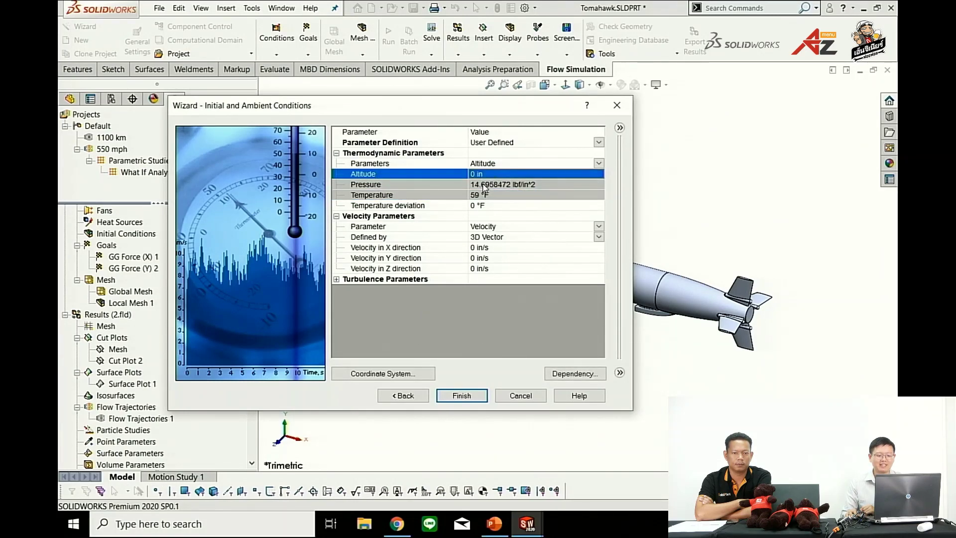
# Enter a 100 m altitude, giving 14.5225417 lbf/in^2 ambient pressure.
pyautogui.click(481, 177)
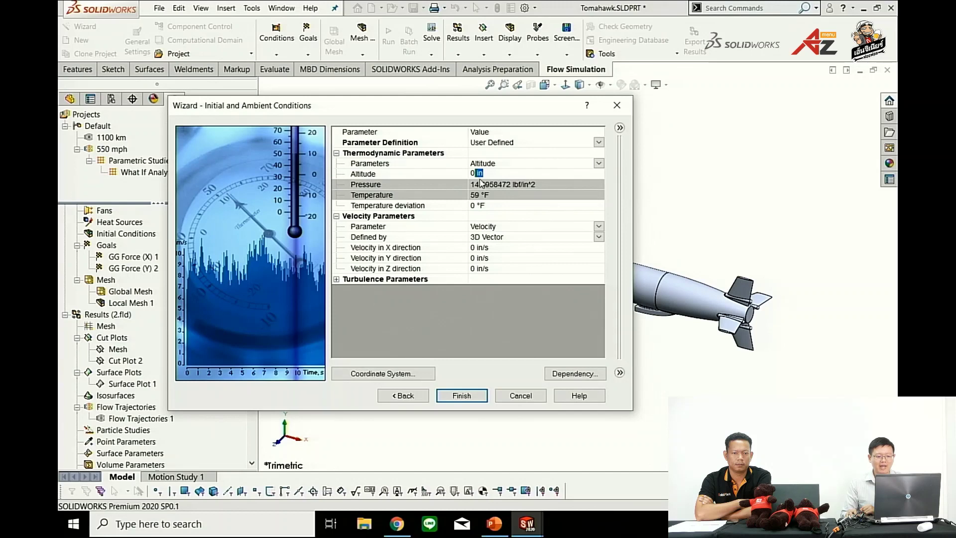
pyautogui.moveTo(492, 172); pyautogui.dragTo(452, 185)
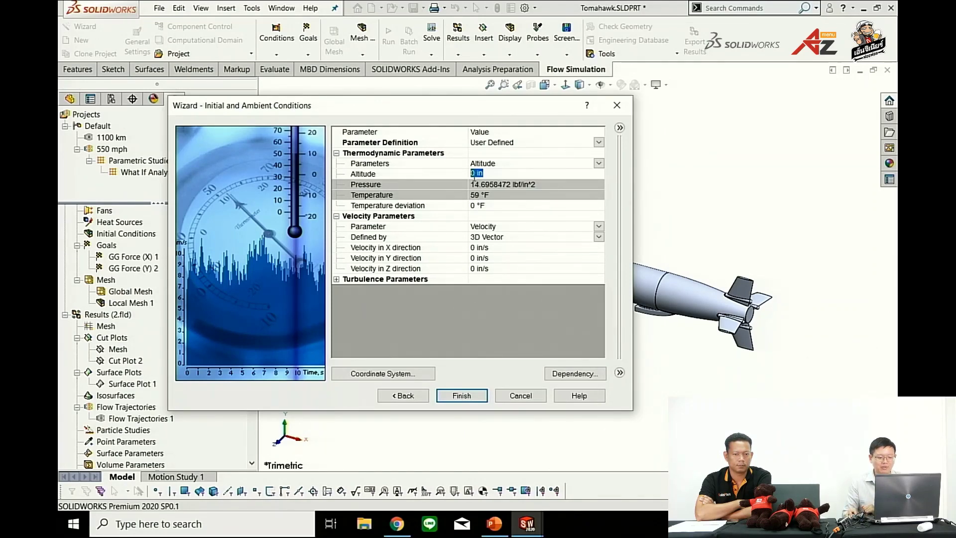
pyautogui.write('10')
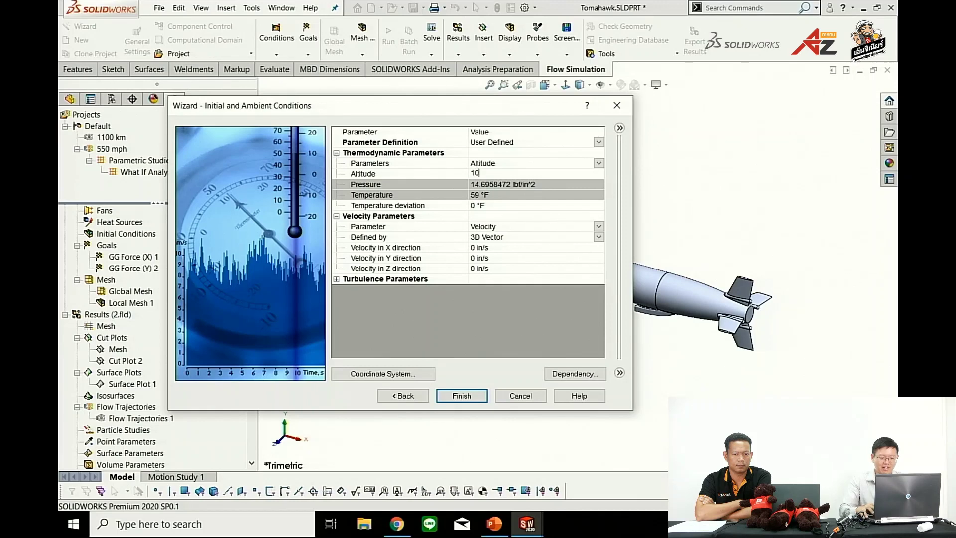
pyautogui.write('0')
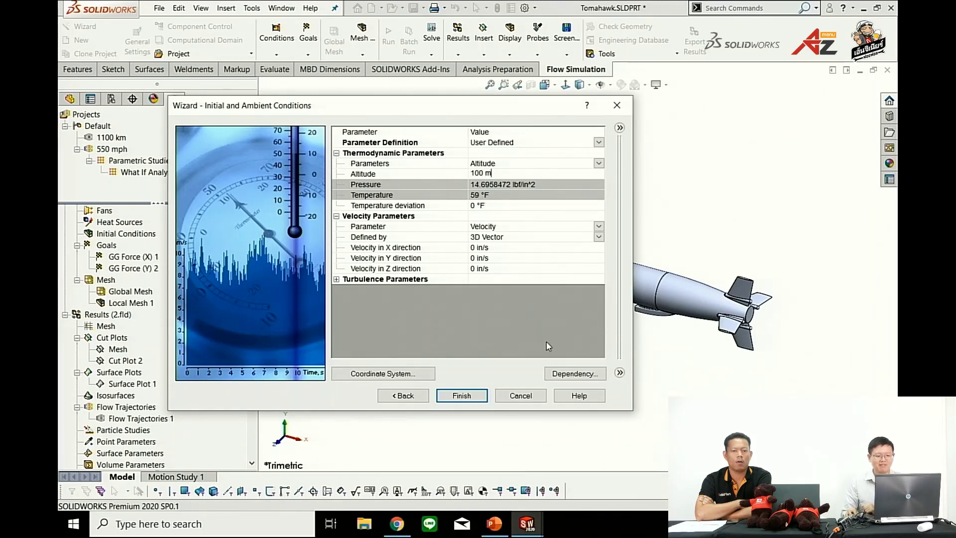
pyautogui.press('Return')
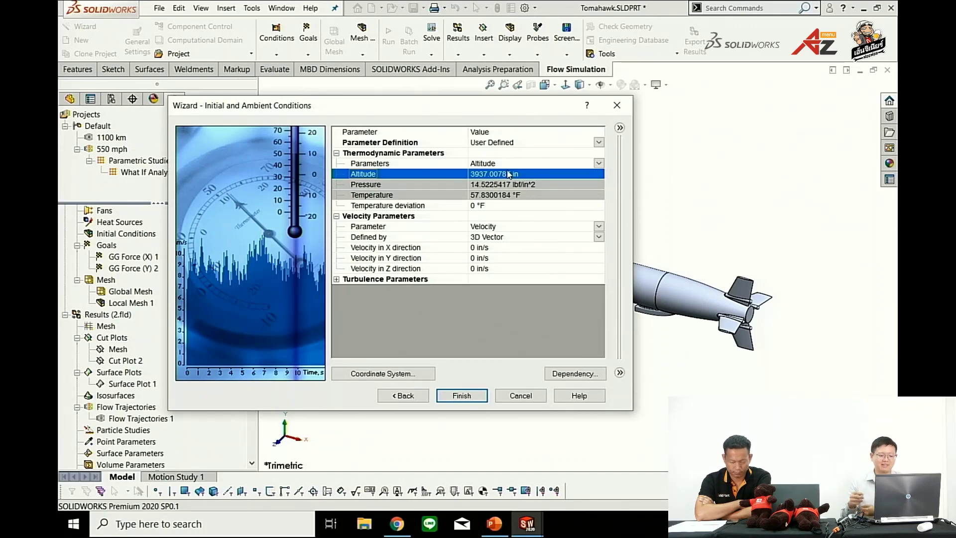
pyautogui.moveTo(526, 113); pyautogui.dragTo(469, 90)
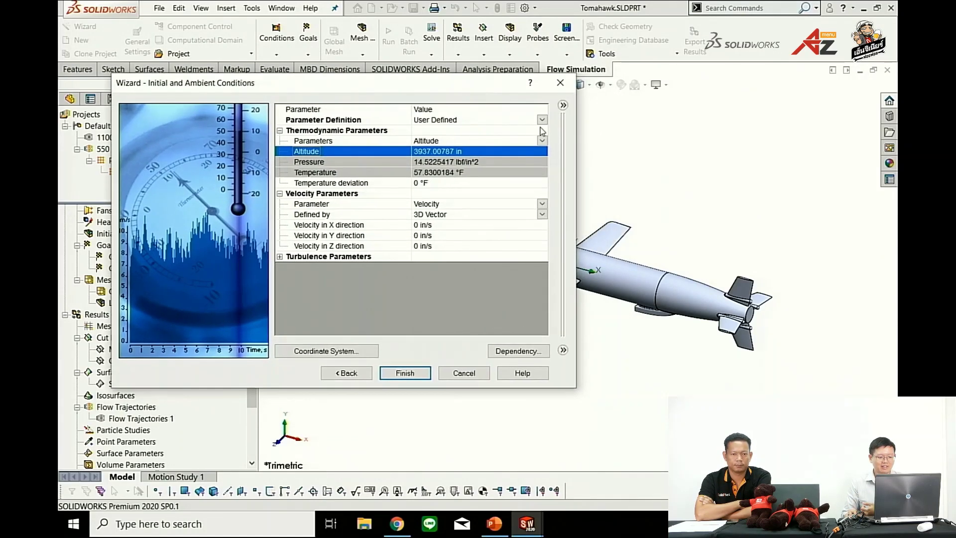
pyautogui.click(432, 226)
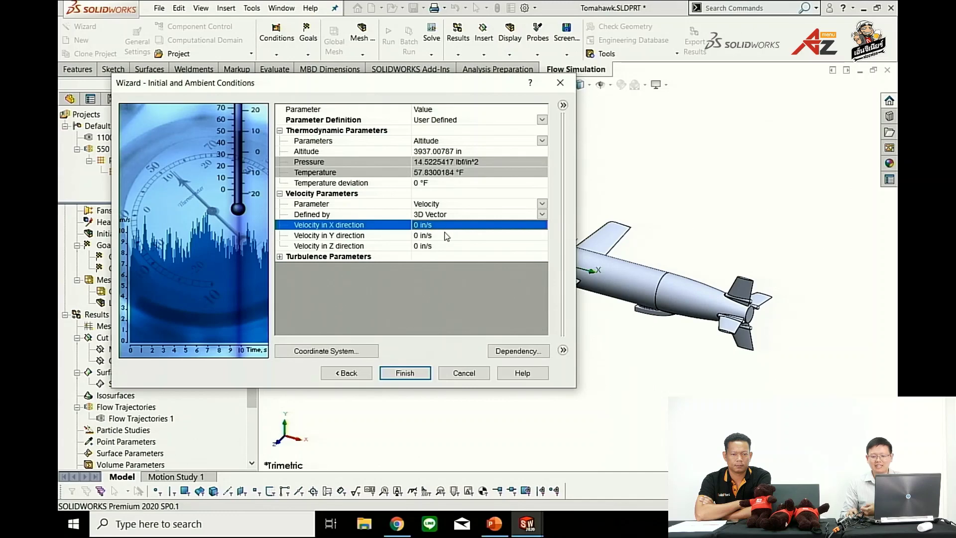
# Change the project's velocity unit to mile/hour.
pyautogui.click(348, 374)
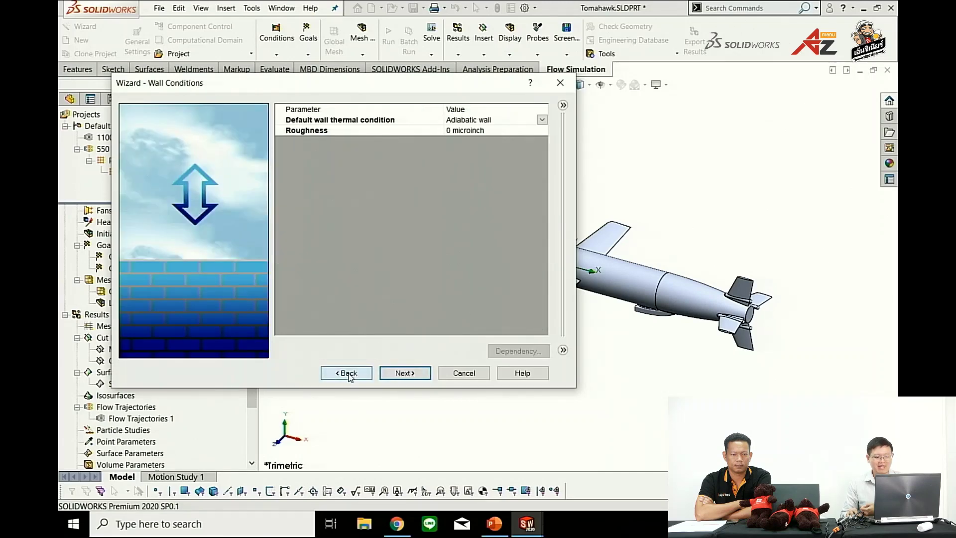
pyautogui.click(349, 376)
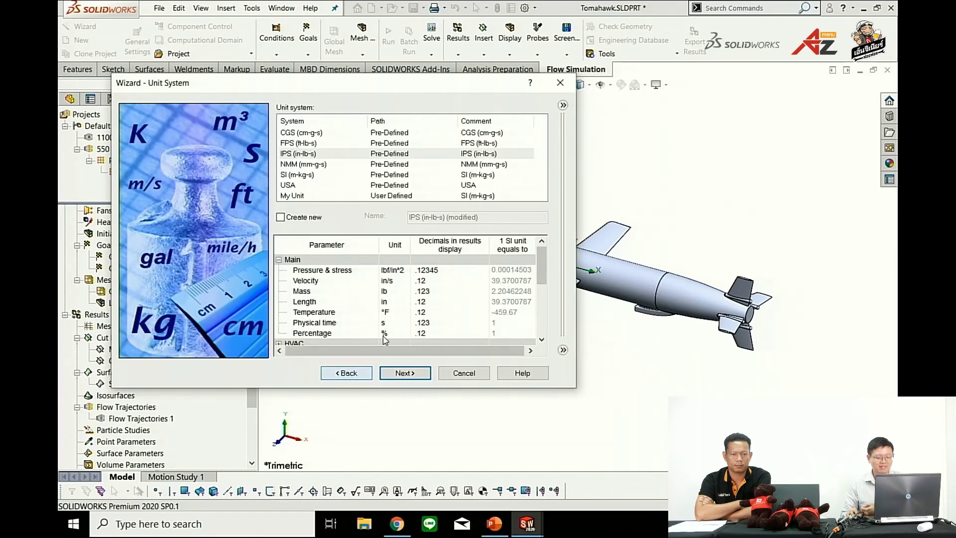
pyautogui.click(393, 281)
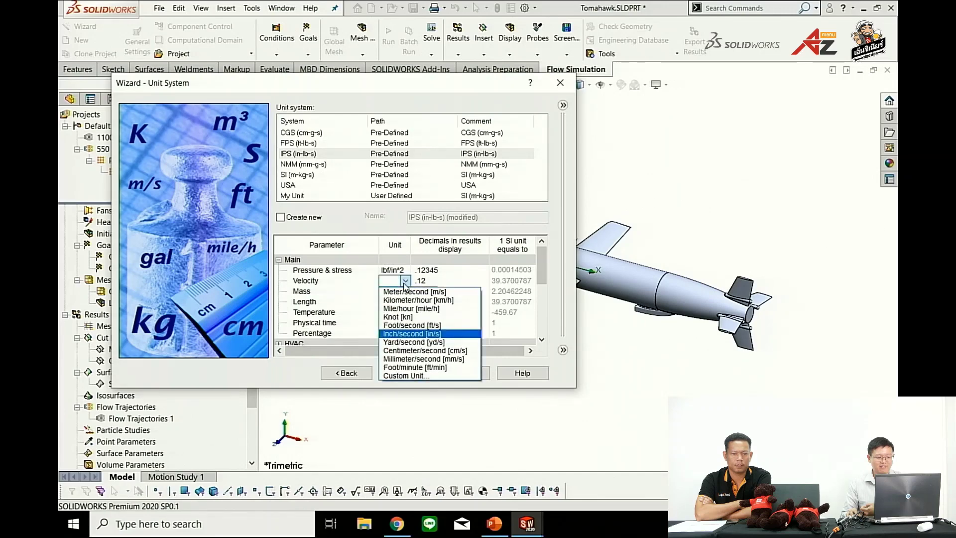
pyautogui.click(428, 309)
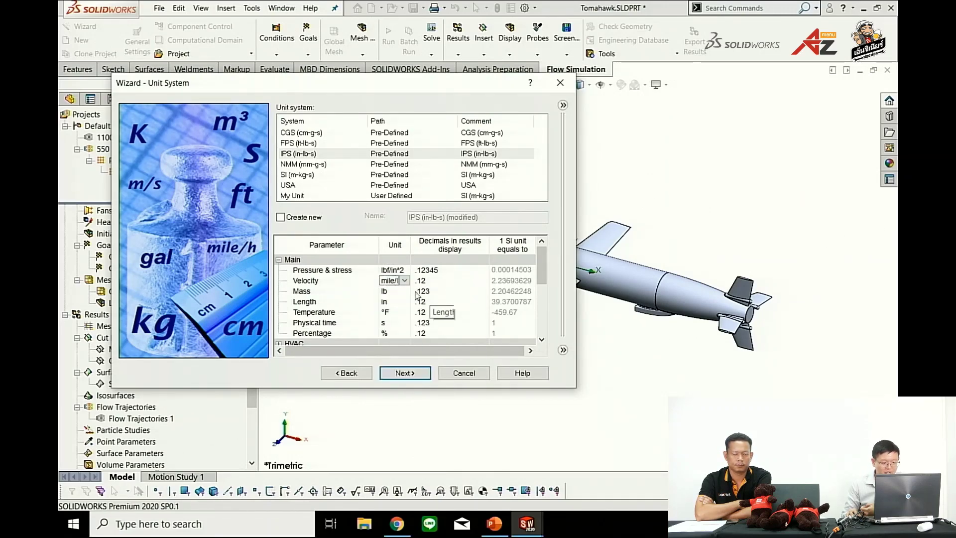
pyautogui.click(405, 374)
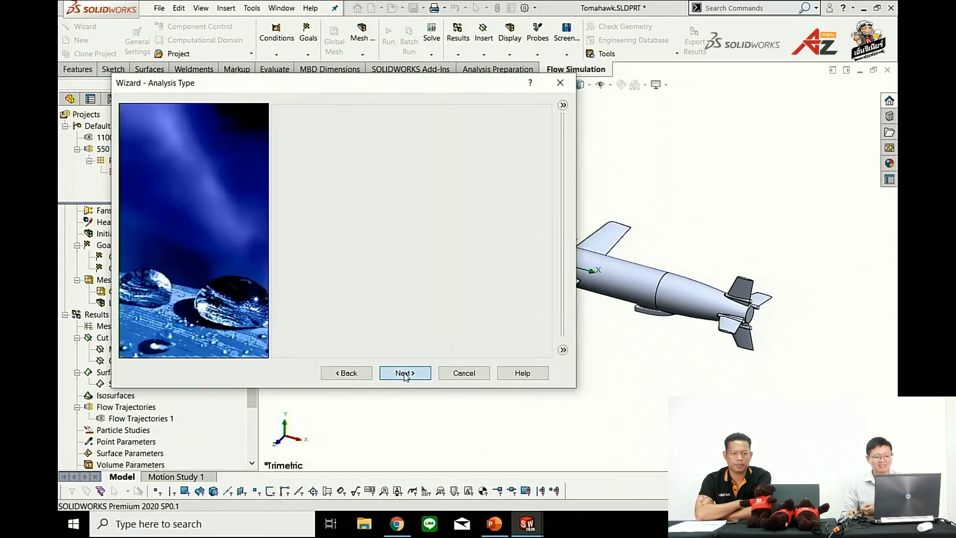
pyautogui.click(405, 375)
pyautogui.click(405, 374)
pyautogui.click(405, 374)
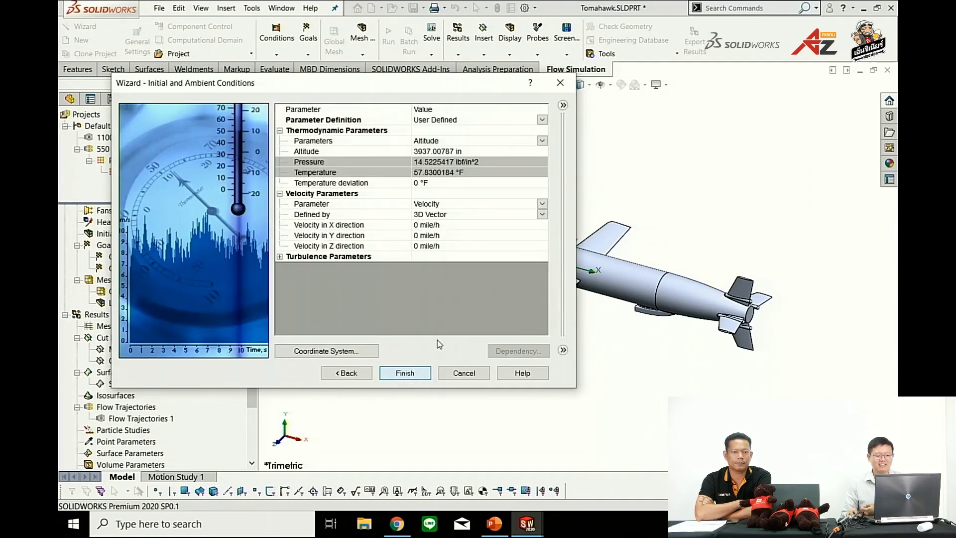
# Set the X-direction velocity to 550 mph and finish the 550 project.
pyautogui.click(421, 228)
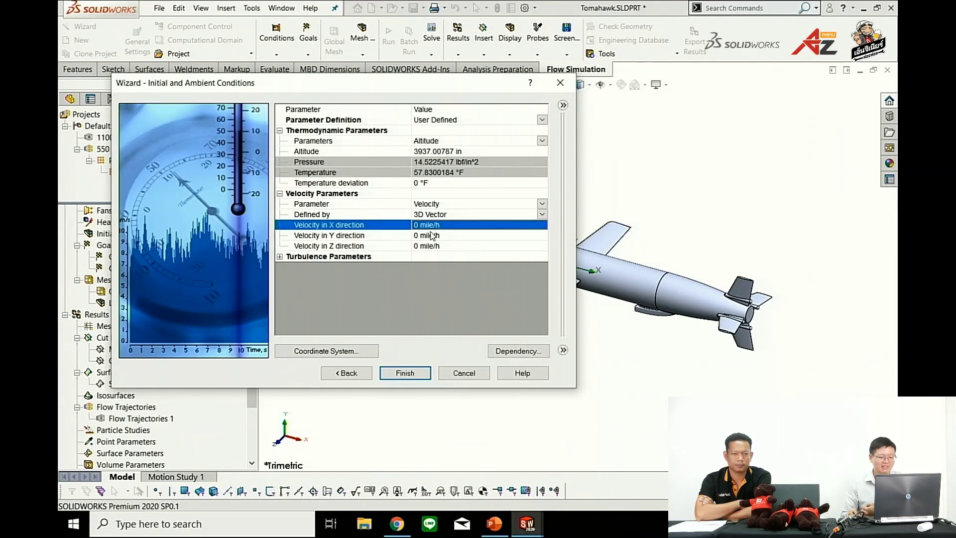
pyautogui.click(432, 227)
pyautogui.write('550')
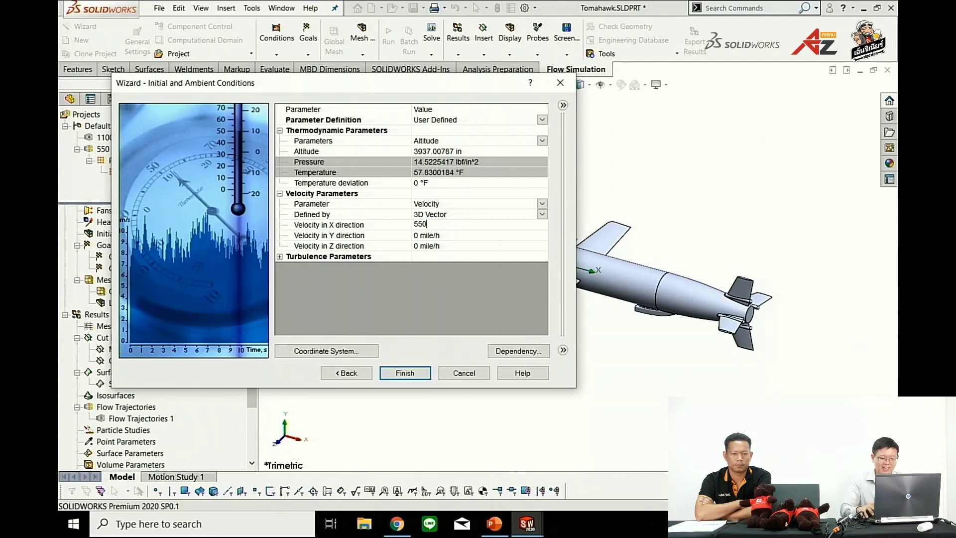
pyautogui.click(405, 373)
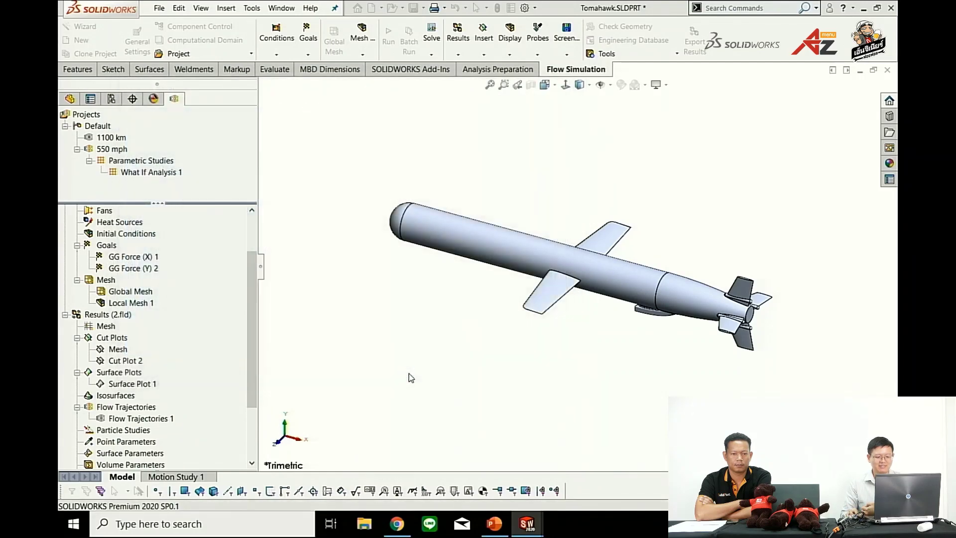
# Show the Global Mesh's basic mesh and zoom in on the missile nose in Front view.
pyautogui.press('f')
pyautogui.moveTo(677, 203)
pyautogui.mouseDown(button='middle')
pyautogui.moveTo(691, 179)
pyautogui.moveTo(446, 203)
pyautogui.mouseUp(button='middle')
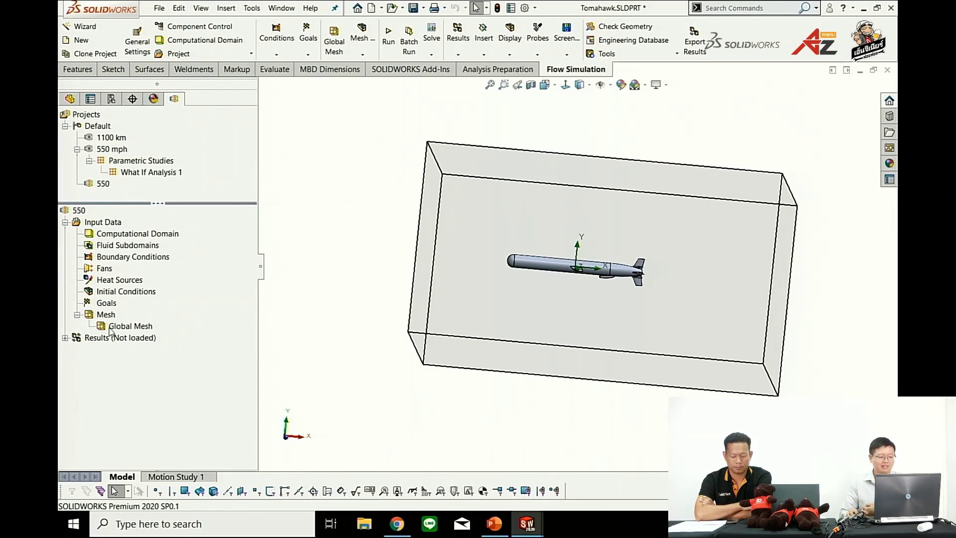
pyautogui.rightClick(125, 326)
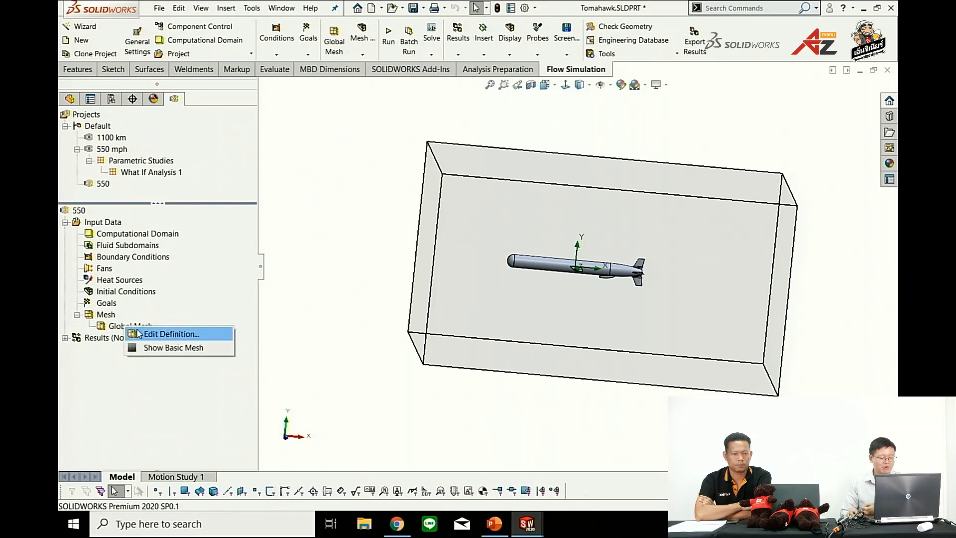
pyautogui.click(151, 348)
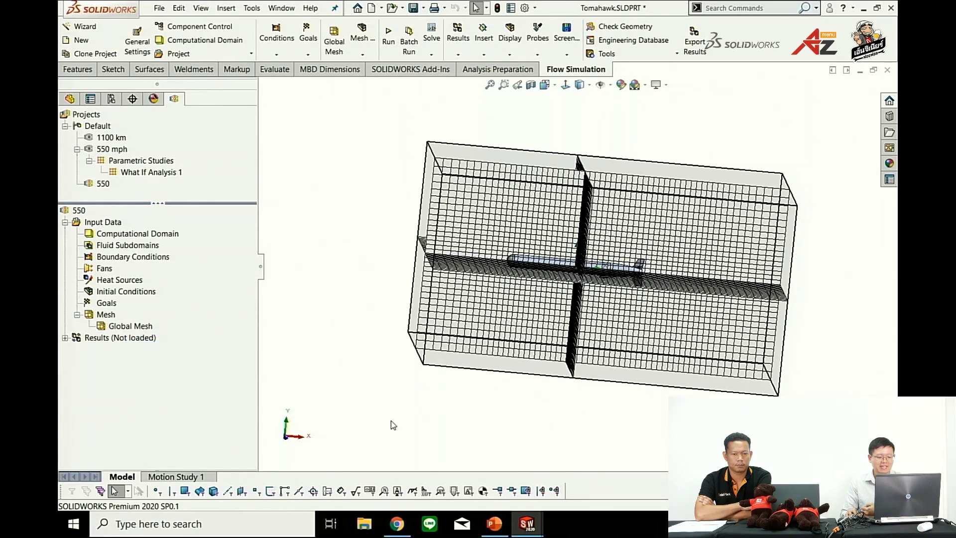
pyautogui.hotkey('ctrl', '1')
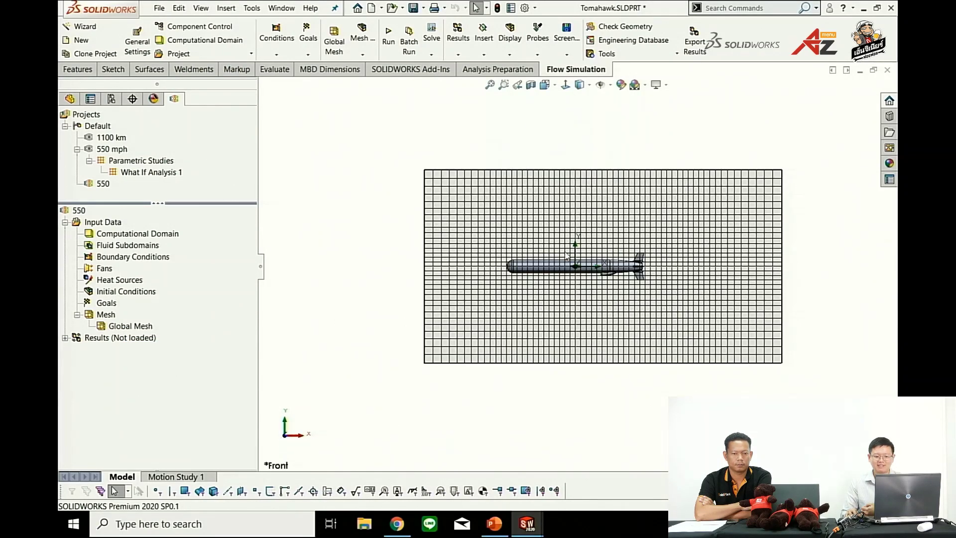
pyautogui.scroll(-2, 500, 247)
pyautogui.scroll(-3, 501, 247)
pyautogui.scroll(-2, 501, 249)
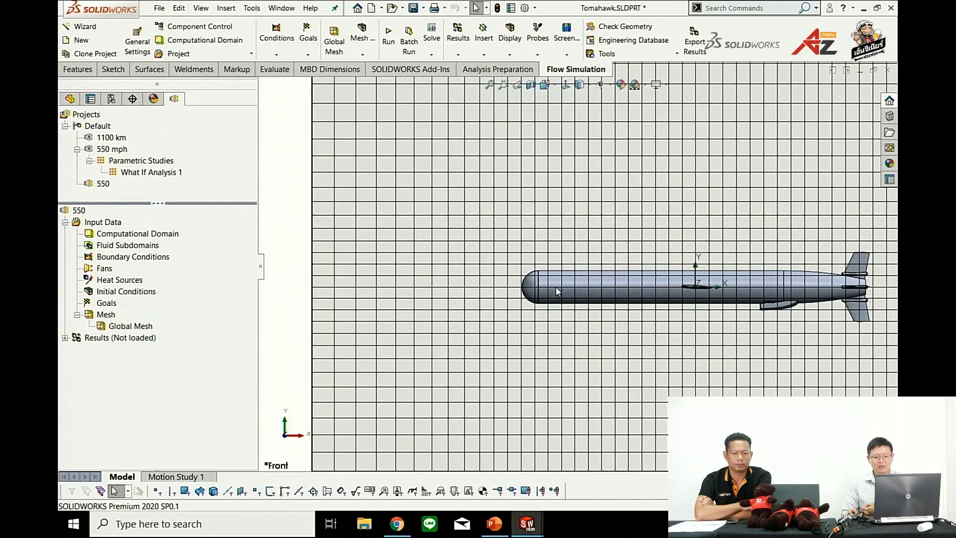
pyautogui.scroll(-3, 543, 274)
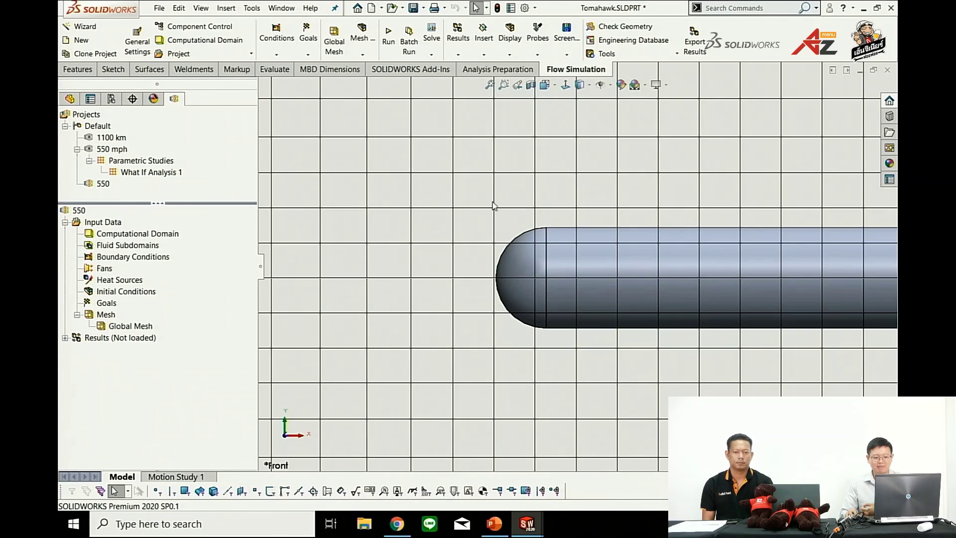
pyautogui.scroll(3, 572, 191)
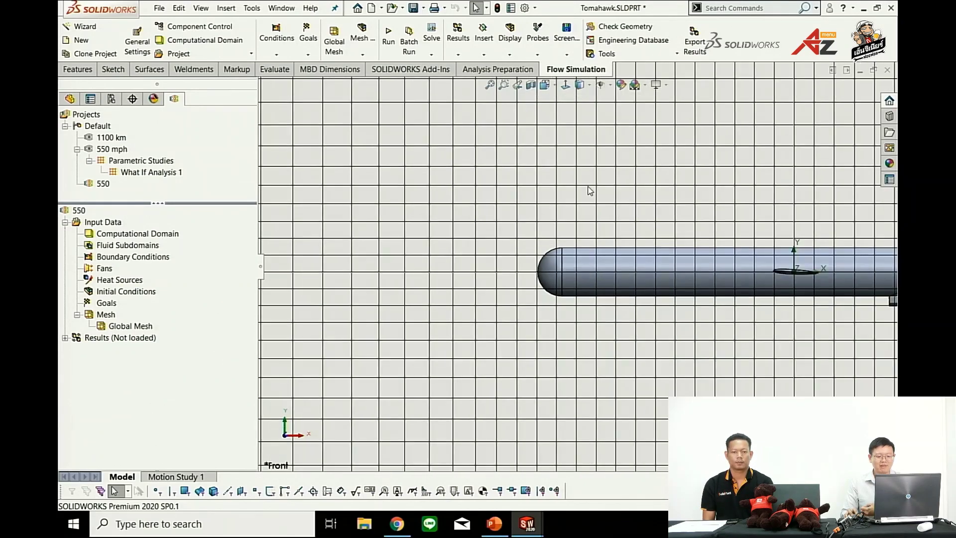
# Begin a new local mesh refinement on the 550 project.
pyautogui.rightClick(109, 318)
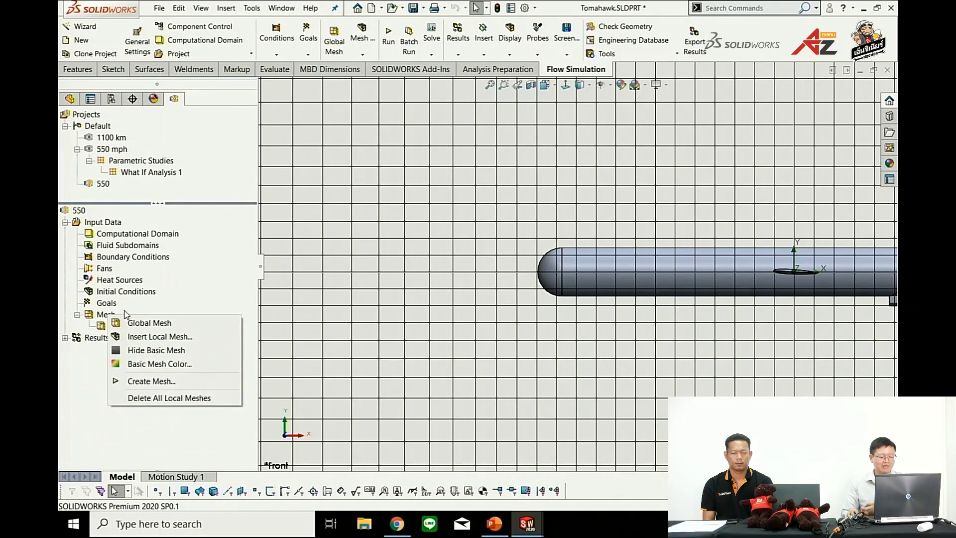
pyautogui.click(182, 339)
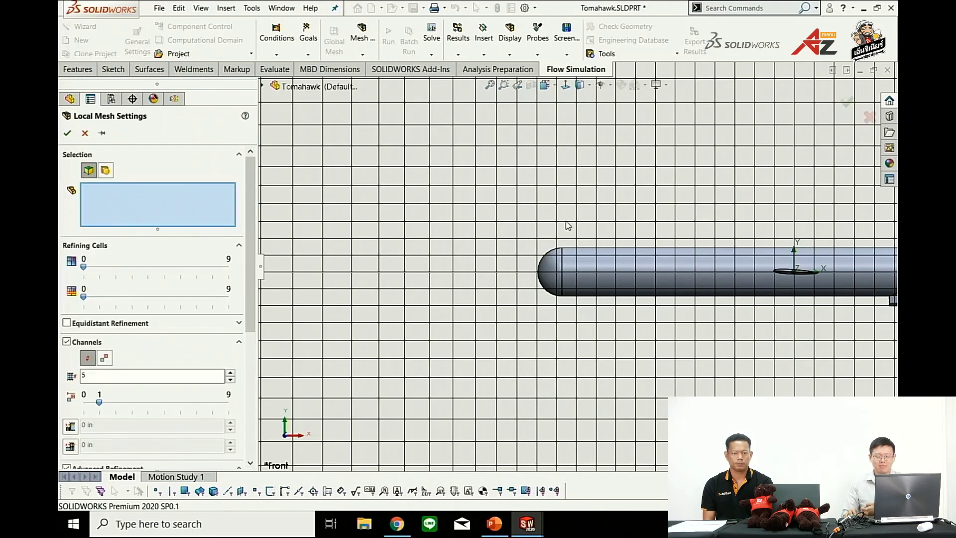
pyautogui.scroll(-2, 567, 225)
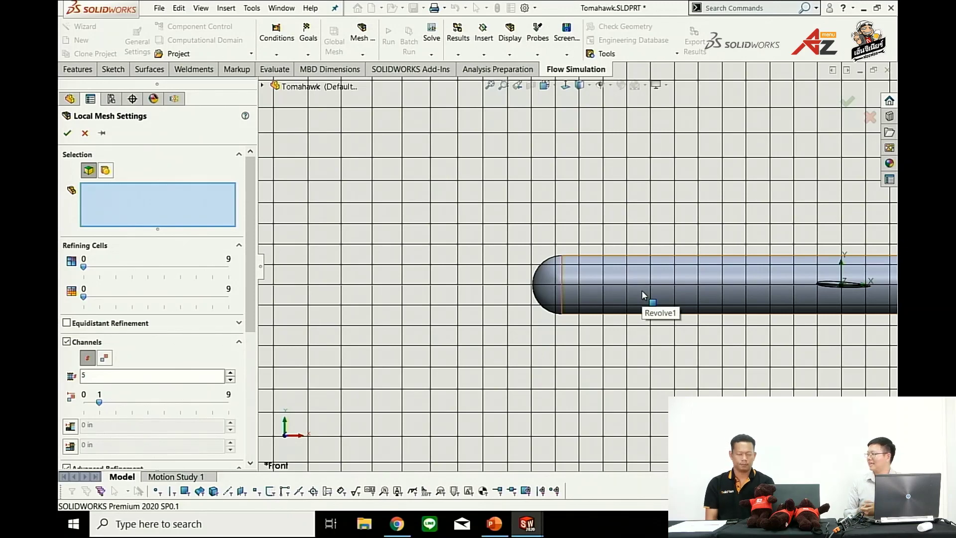
pyautogui.press('f')
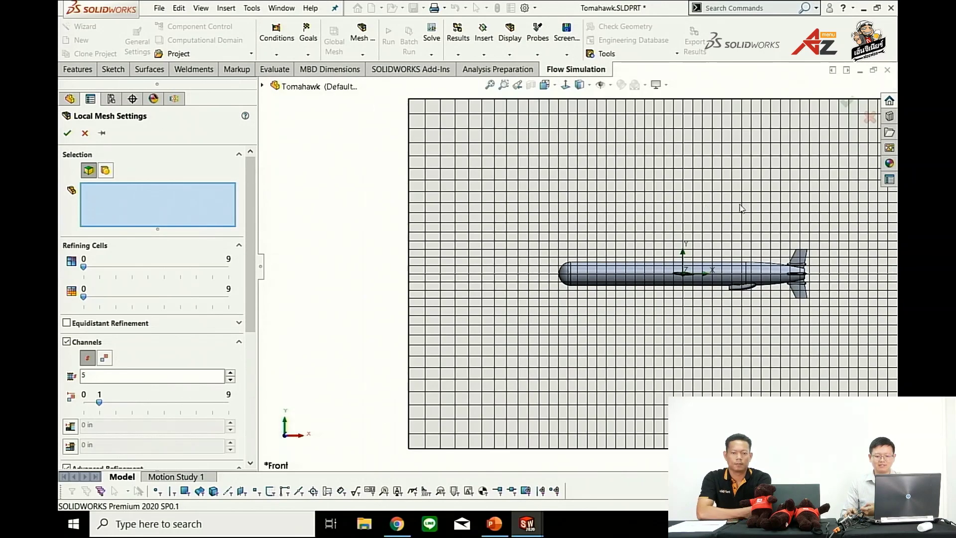
pyautogui.moveTo(740, 207); pyautogui.dragTo(783, 250, button='middle')
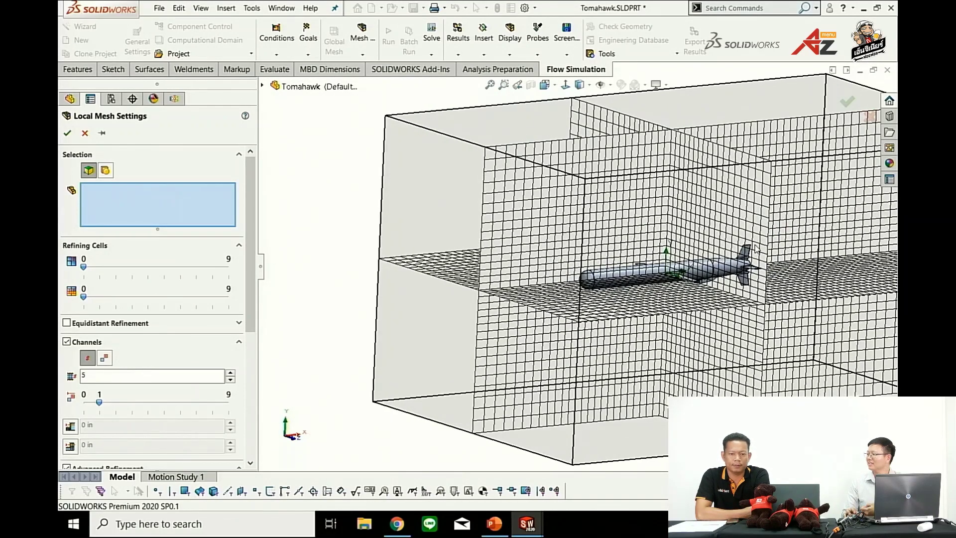
# Select all eight missile solid bodies, Revolve1 through Indent1, for the local mesh.
pyautogui.click(264, 87)
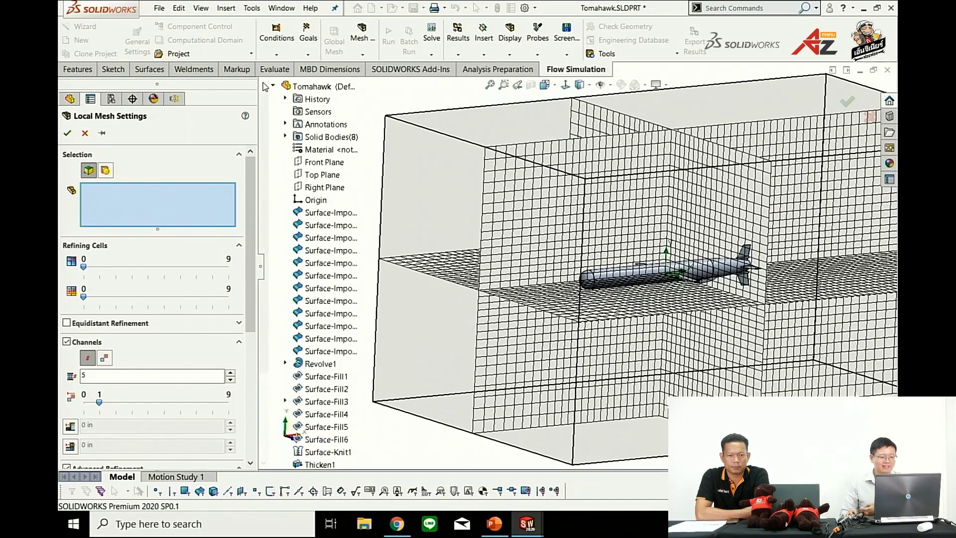
pyautogui.click(287, 136)
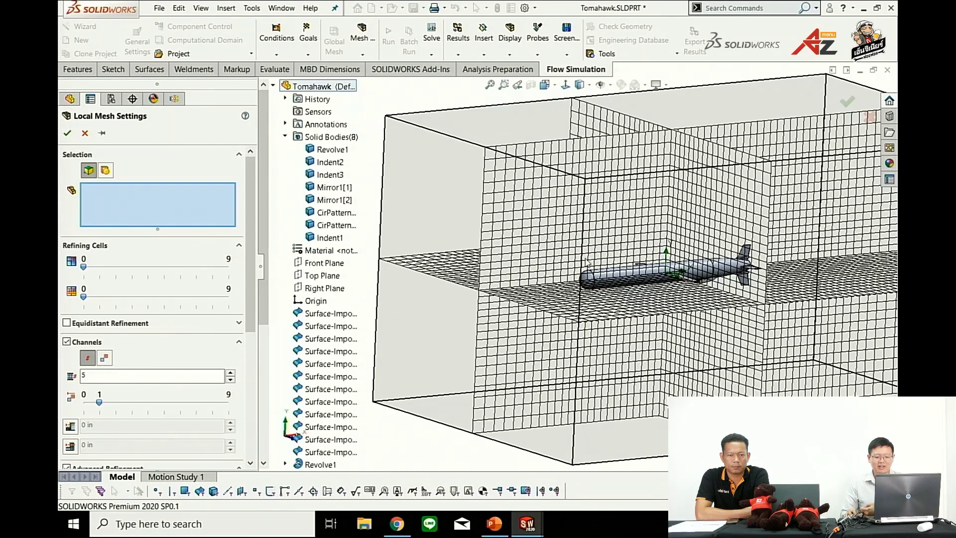
pyautogui.click(337, 149)
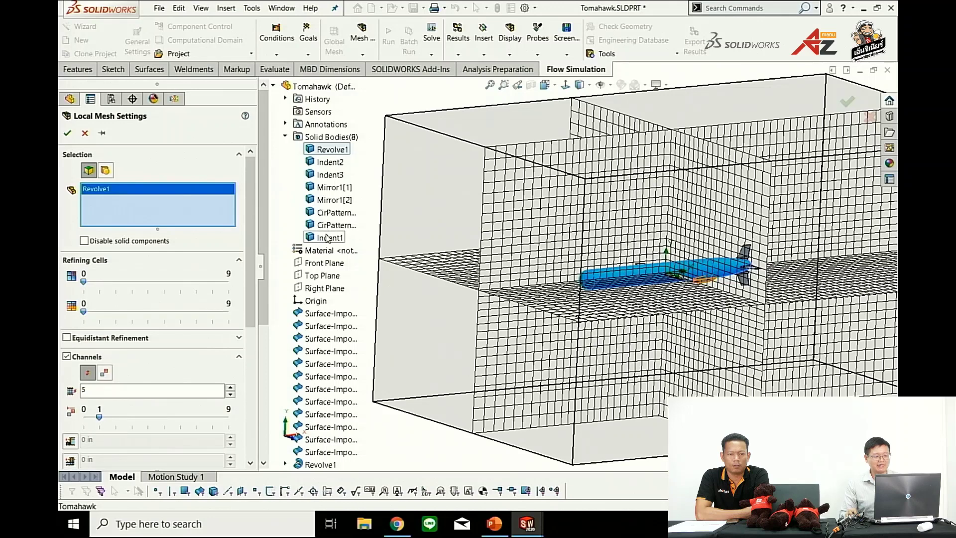
pyautogui.keyDown('shift'); pyautogui.click(328, 237); pyautogui.keyUp('shift')
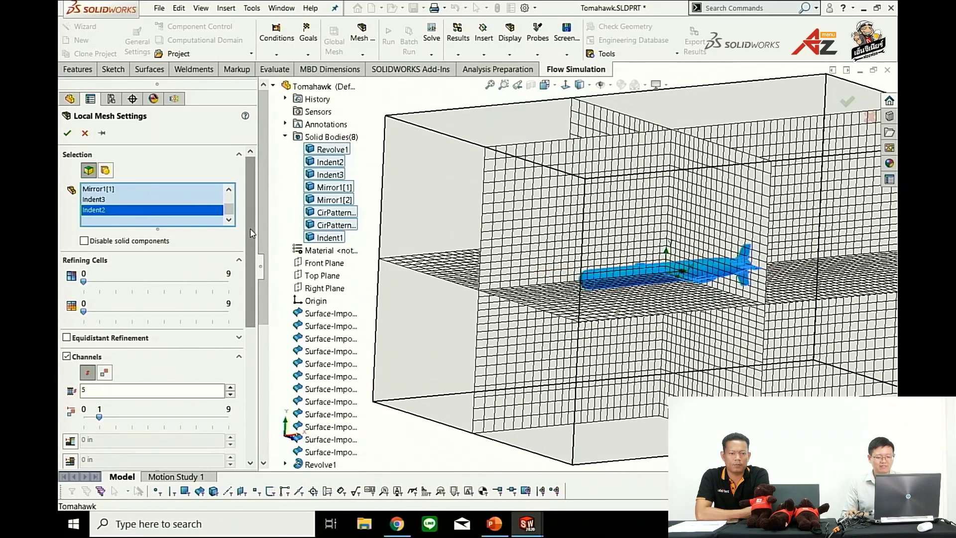
pyautogui.scroll(-5, 250, 228)
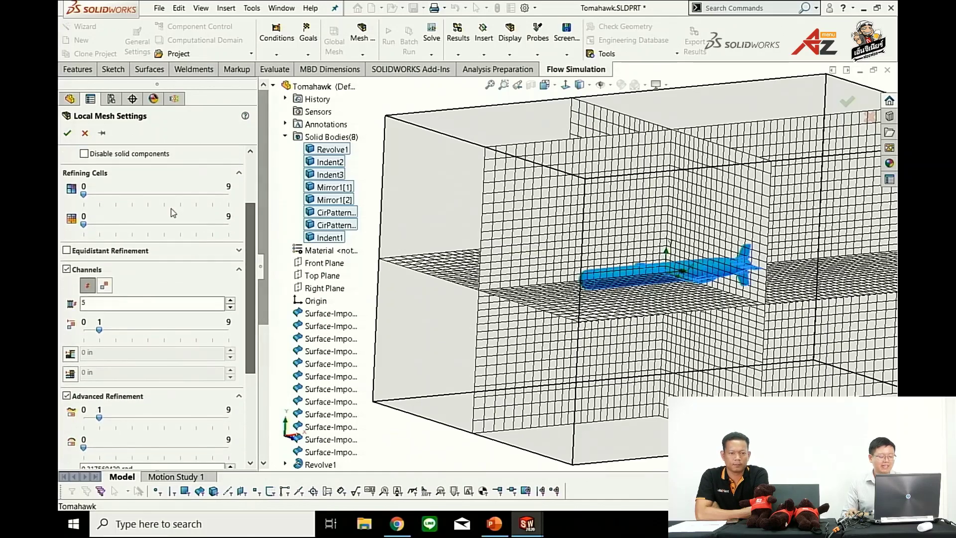
# Enable equidistant refinement with 2 levels and a maximum level of 3.
pyautogui.click(66, 250)
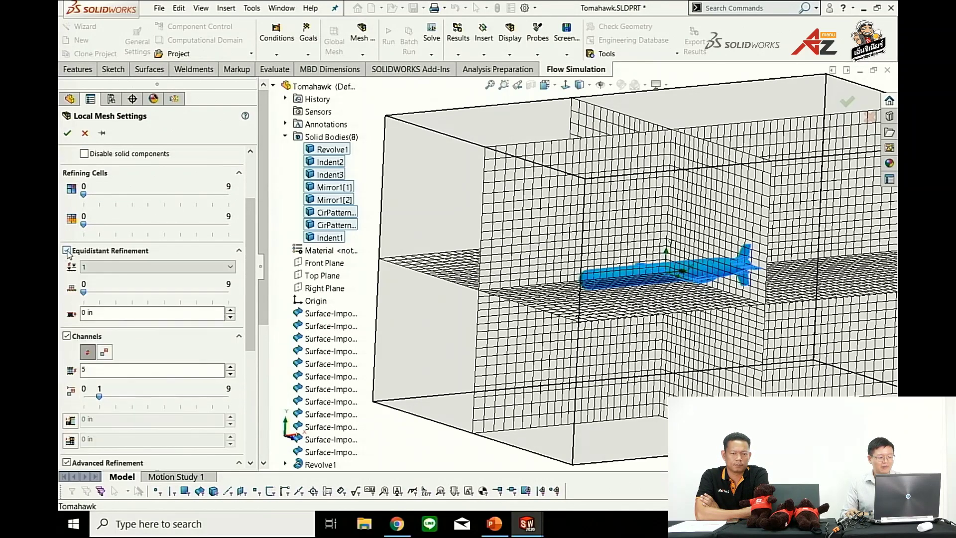
pyautogui.scroll(-3, 626, 267)
pyautogui.scroll(-2, 627, 269)
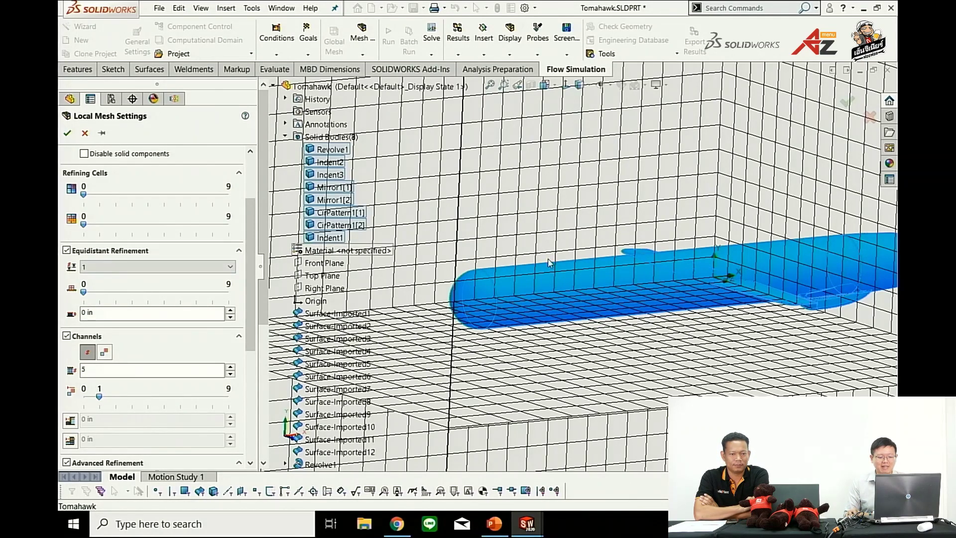
pyautogui.click(122, 266)
pyautogui.click(97, 287)
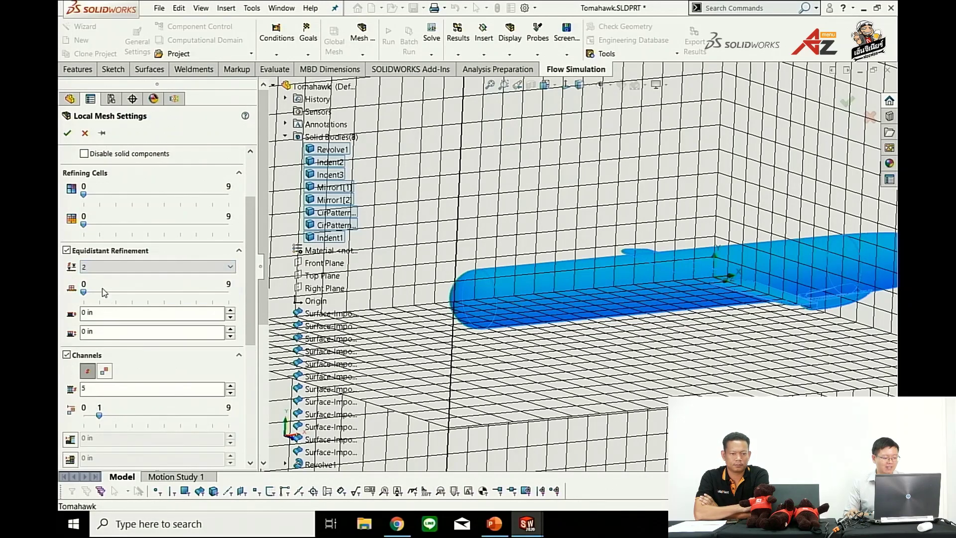
pyautogui.click(132, 292)
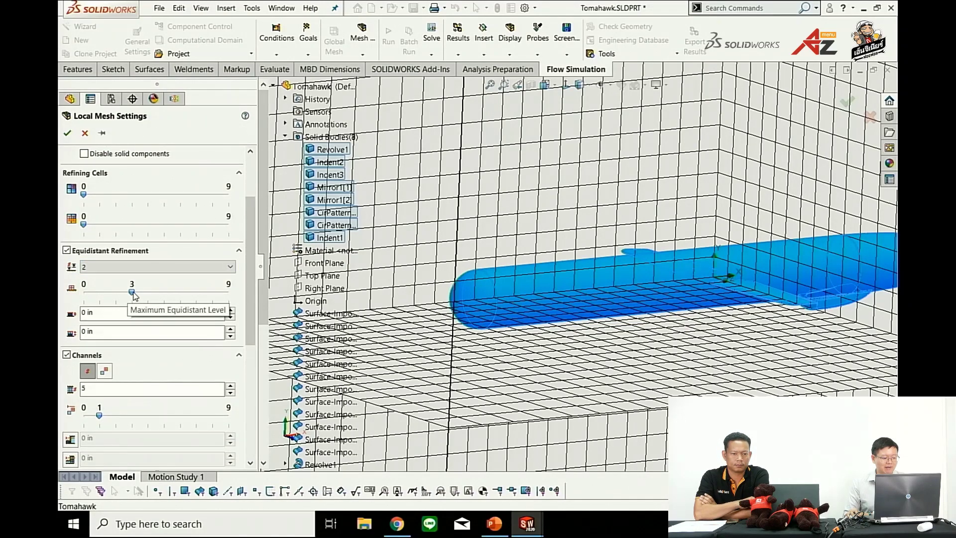
# Set the refinement offsets to 10 in and 20 in and confirm Local Mesh 1.
pyautogui.click(111, 312)
pyautogui.write('10')
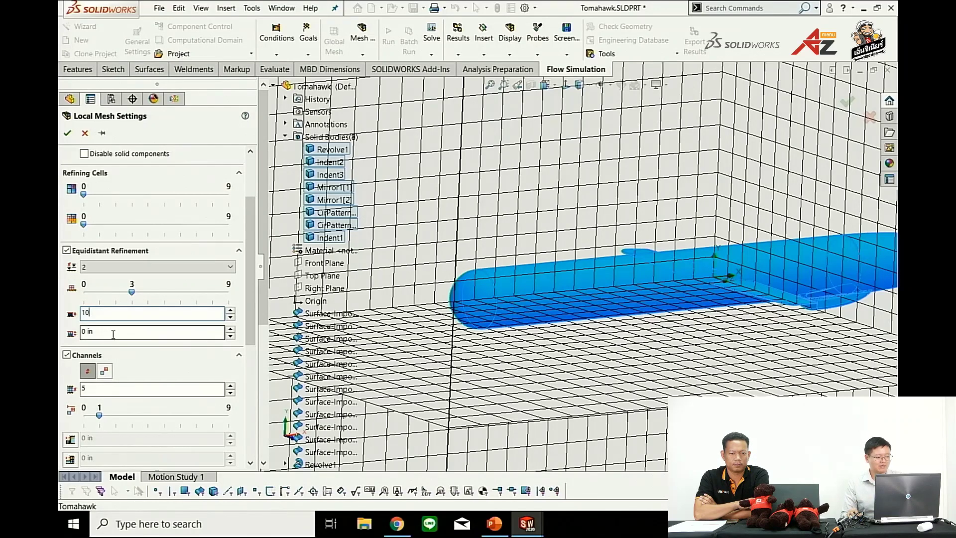
pyautogui.press('Tab')
pyautogui.write('20')
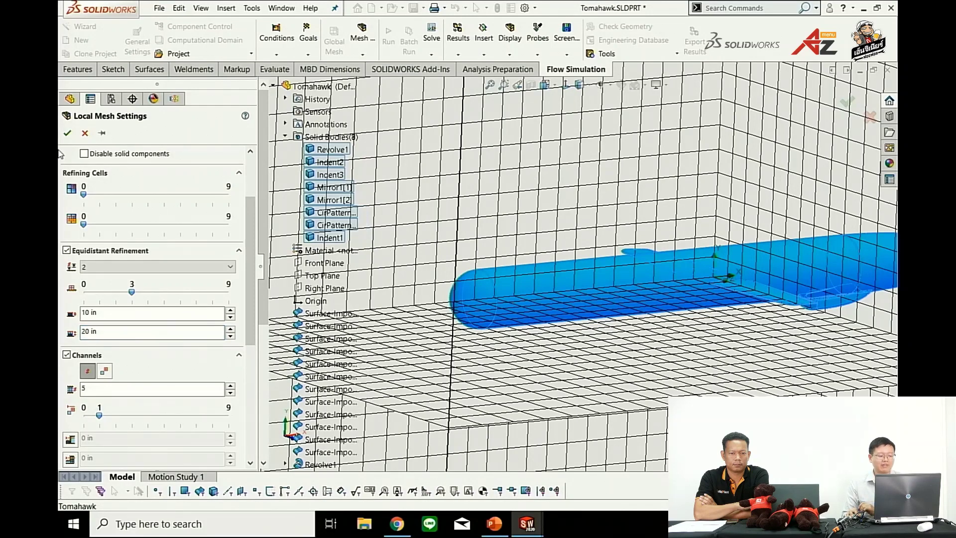
pyautogui.click(68, 133)
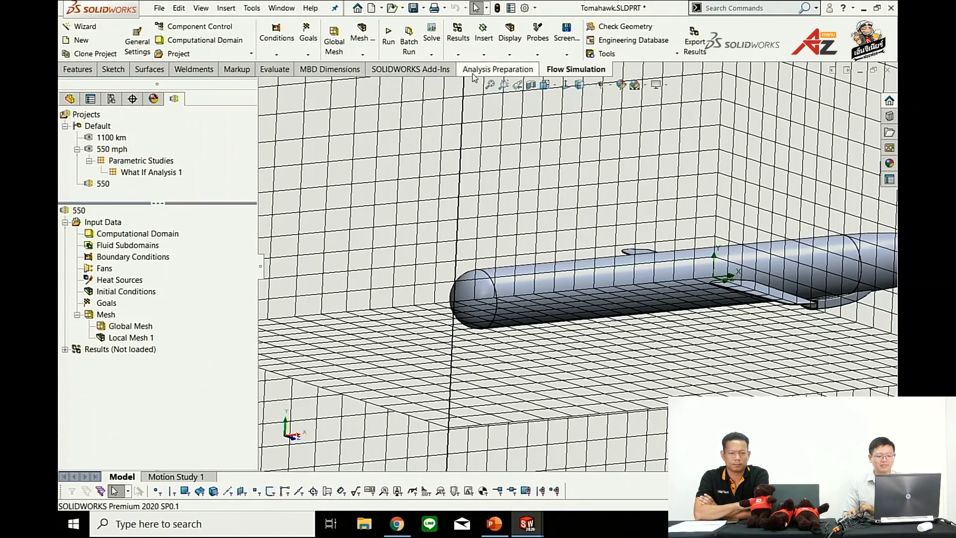
# Run a mesh-only build with Solve unchecked and expand the resulting 3.fld results.
pyautogui.click(392, 46)
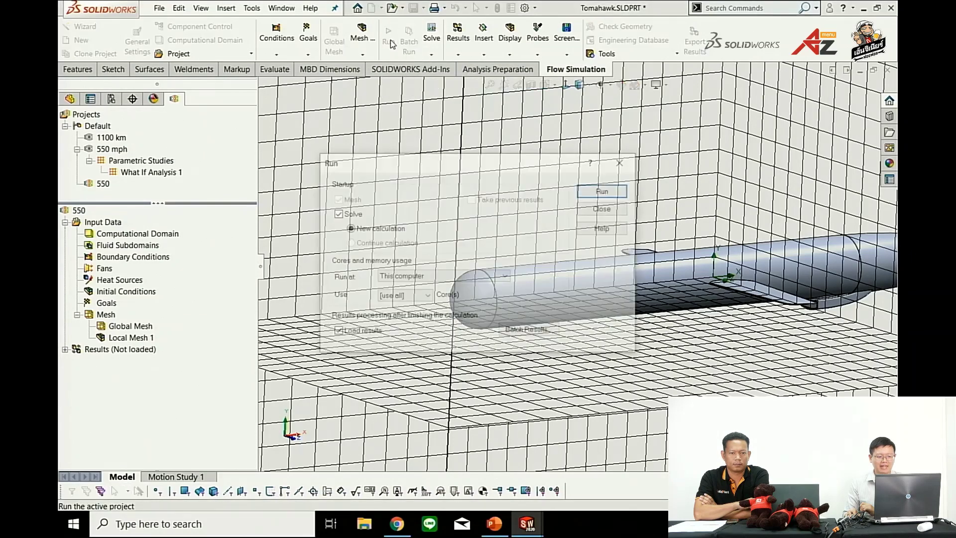
pyautogui.click(351, 214)
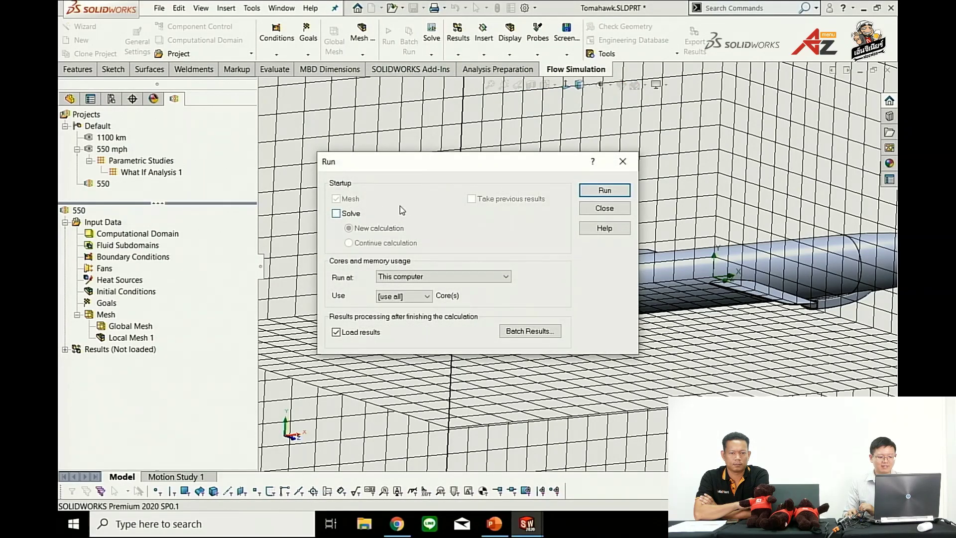
pyautogui.click(591, 190)
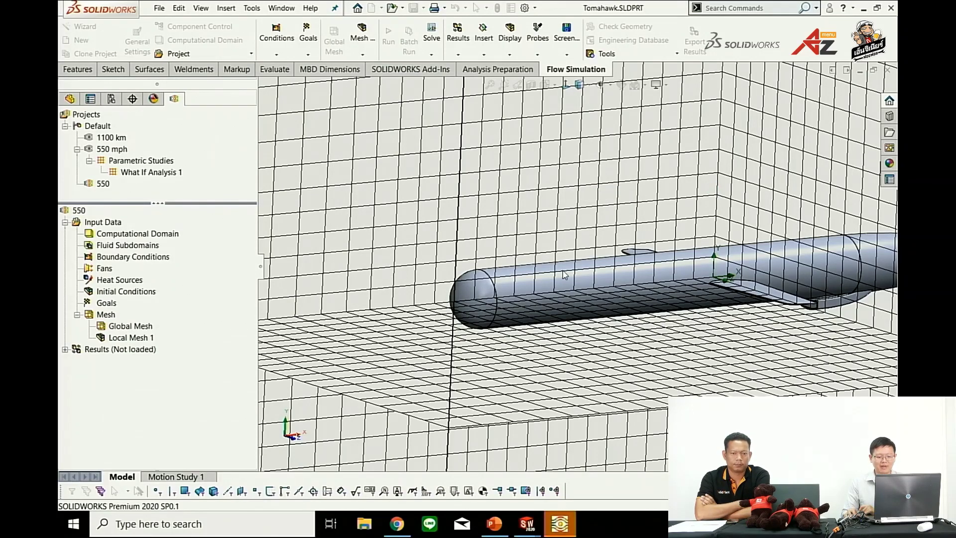
pyautogui.click(560, 528)
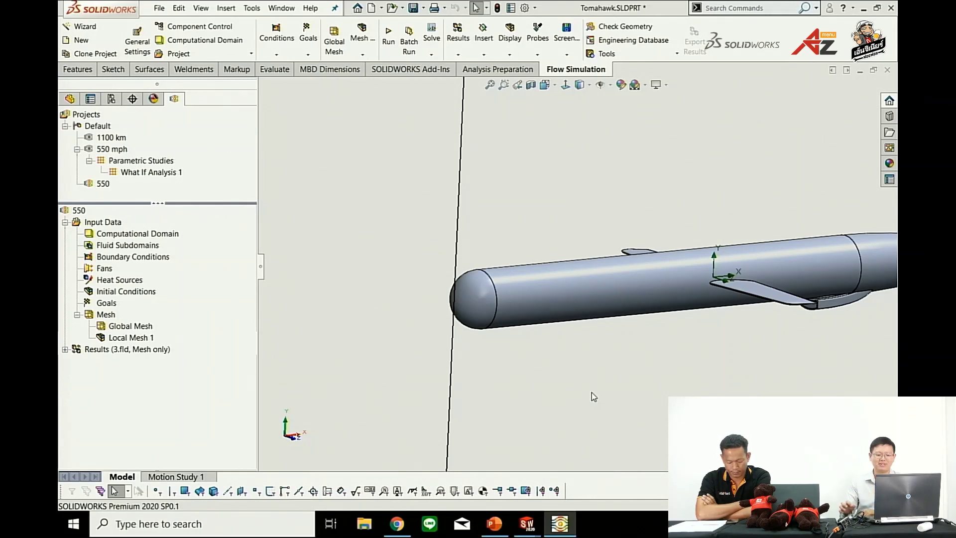
pyautogui.click(65, 350)
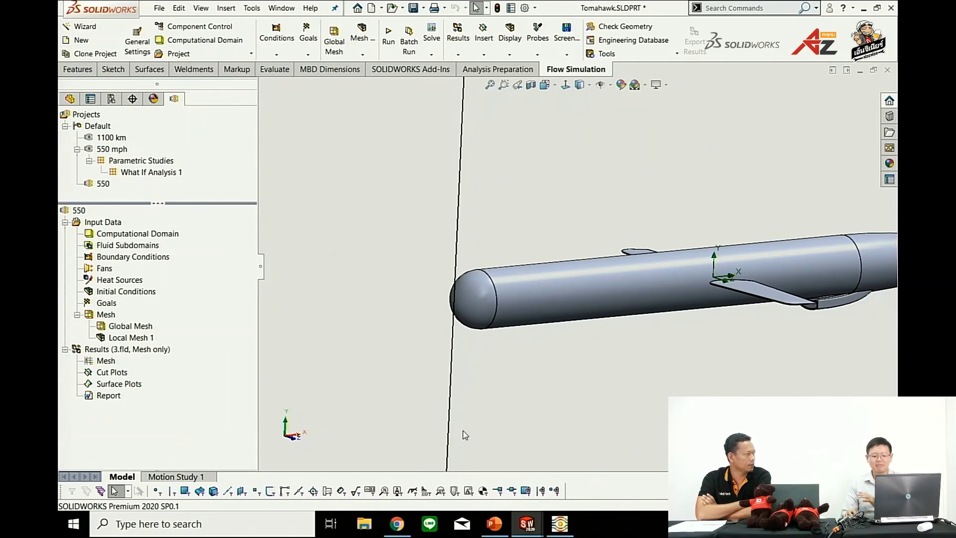
pyautogui.click(558, 528)
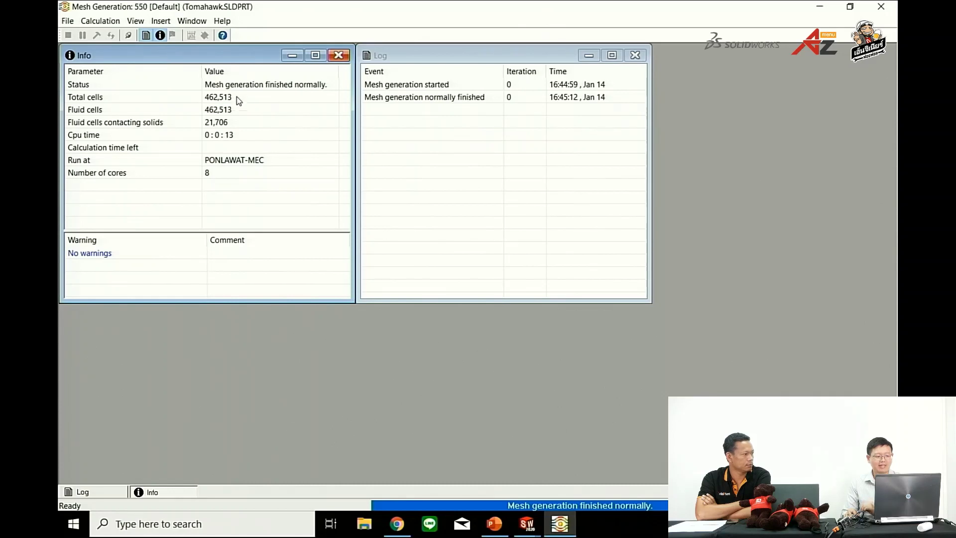
pyautogui.click(232, 98)
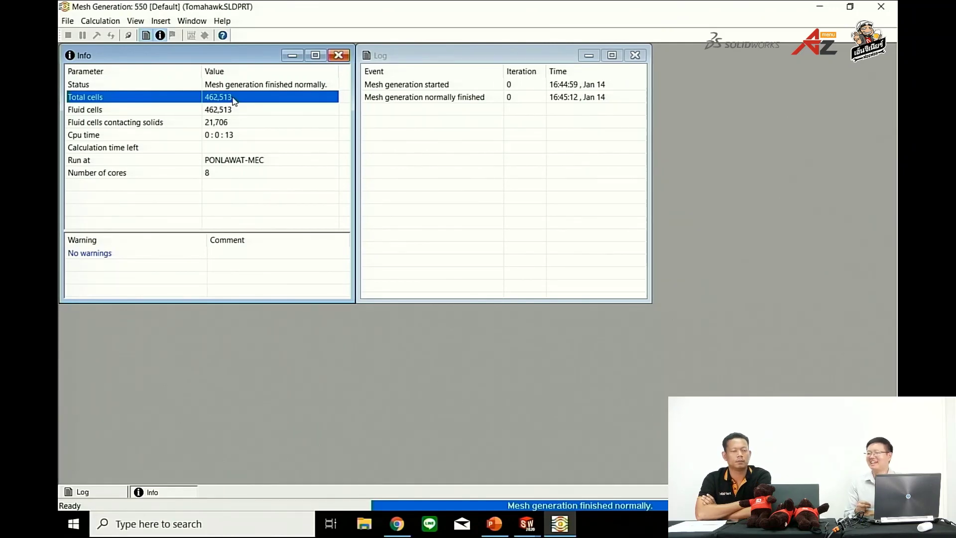
pyautogui.click(820, 6)
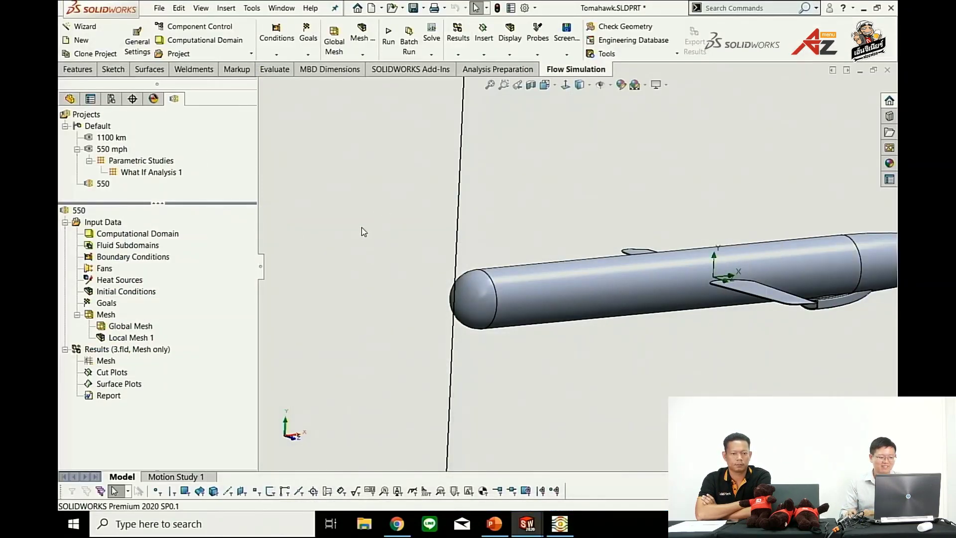
# Create Cut Plot 1 on the Front Plane showing the mesh, viewed normal to the front.
pyautogui.doubleClick(116, 373)
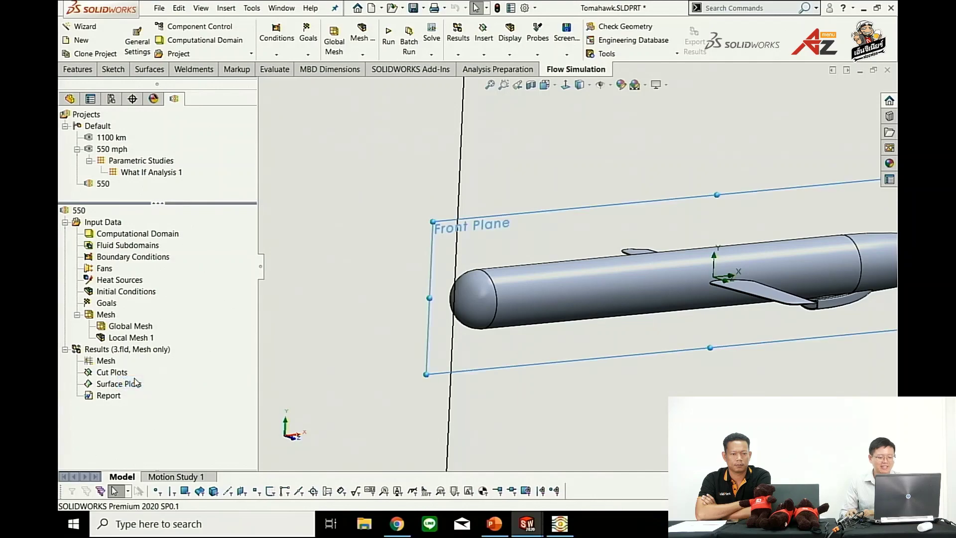
pyautogui.click(102, 133)
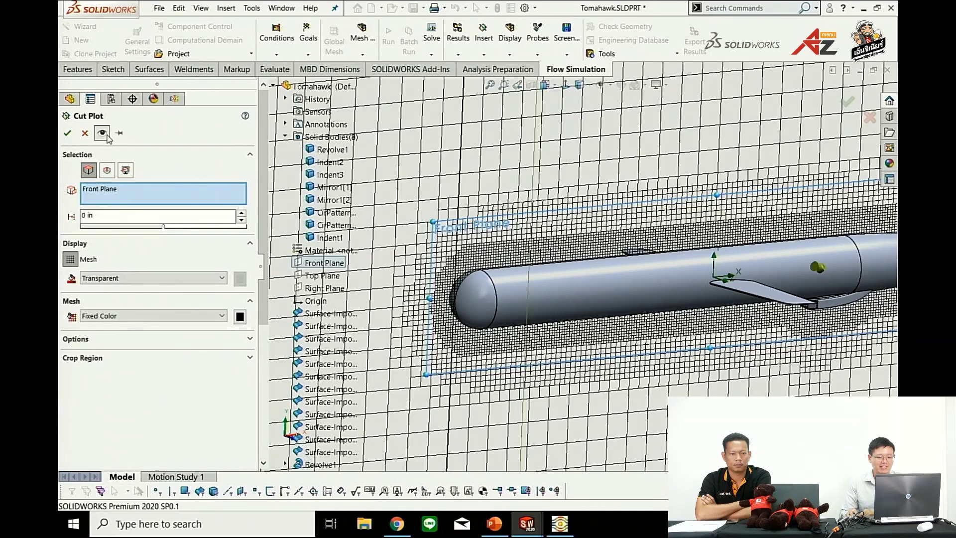
pyautogui.scroll(5, 607, 246)
pyautogui.hotkey('ctrl', '1')
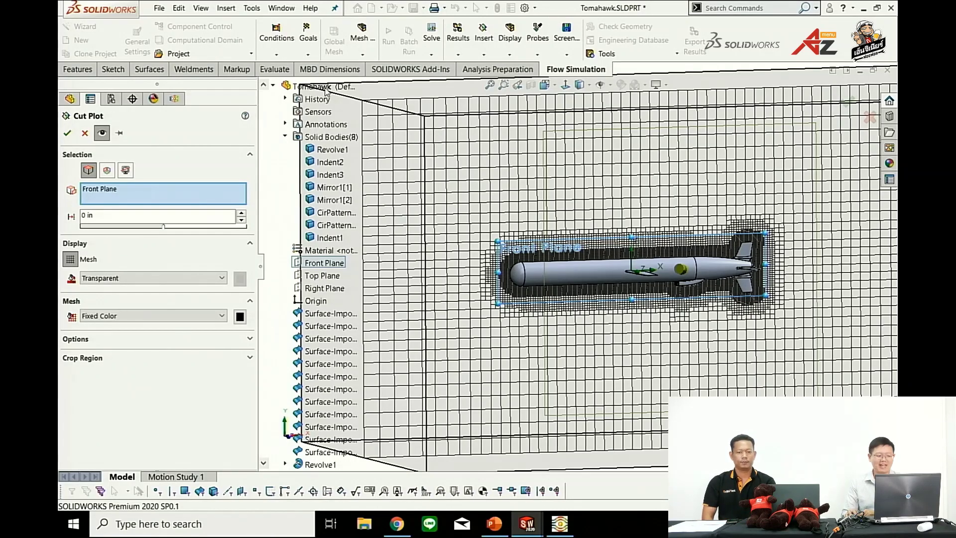
pyautogui.click(507, 201)
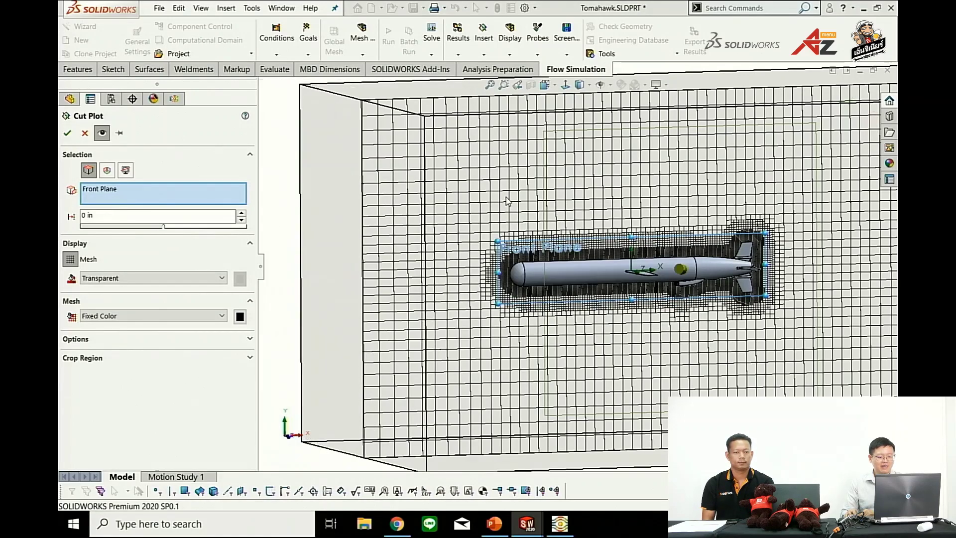
pyautogui.press('Return')
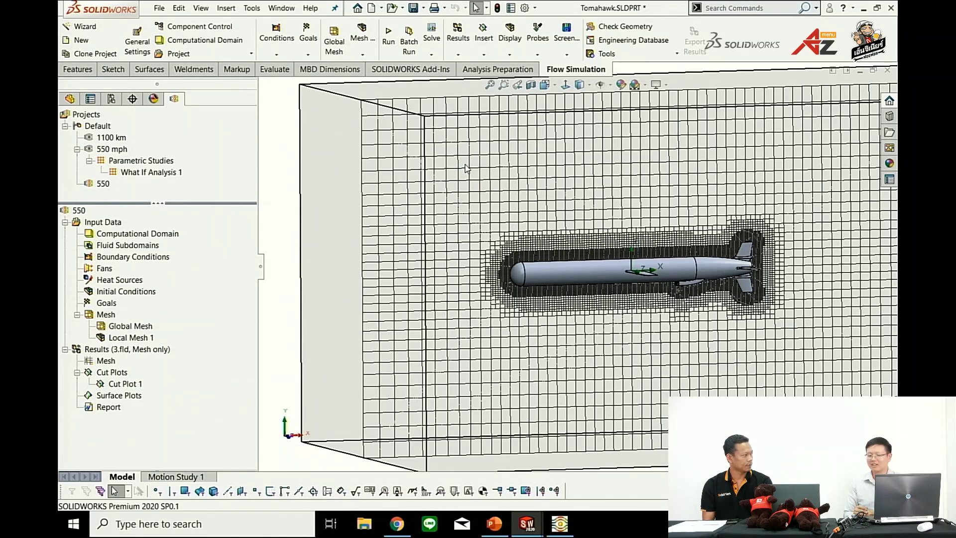
pyautogui.scroll(-1, 587, 256)
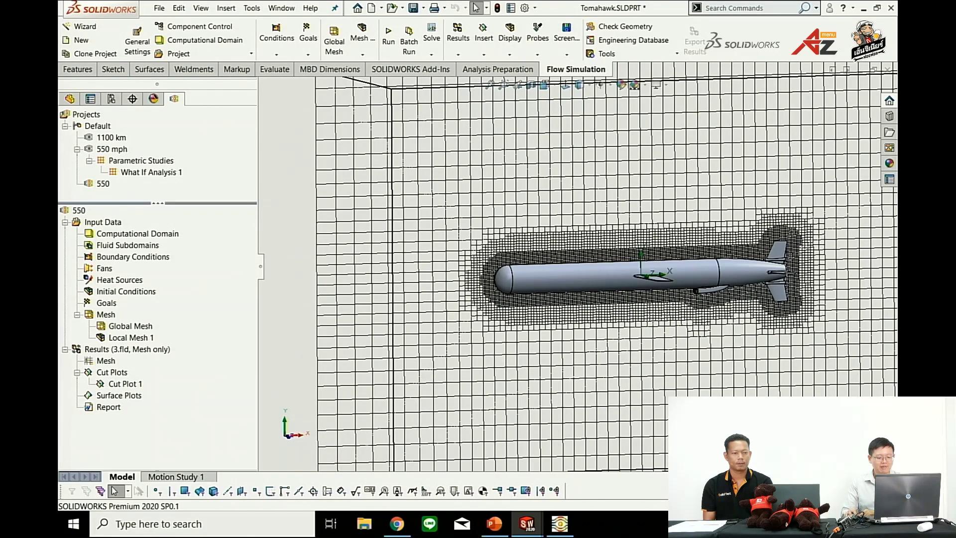
pyautogui.click(559, 522)
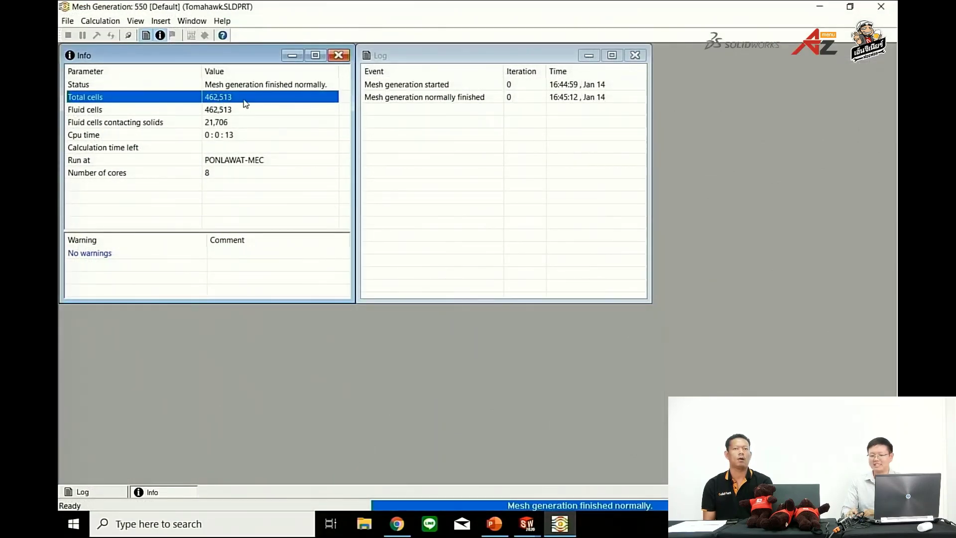
pyautogui.click(819, 6)
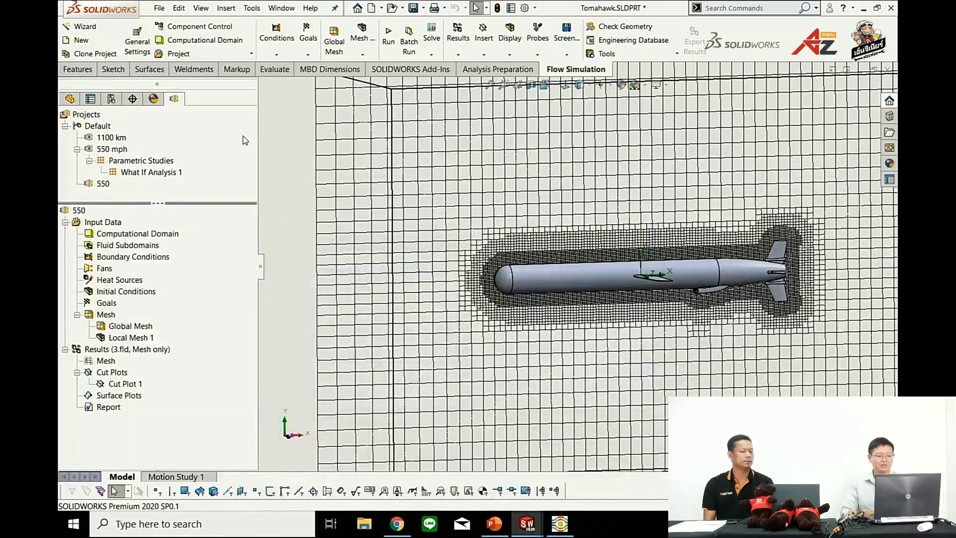
# Activate the 550 mph project and load its results.
pyautogui.rightClick(121, 150)
pyautogui.click(137, 154)
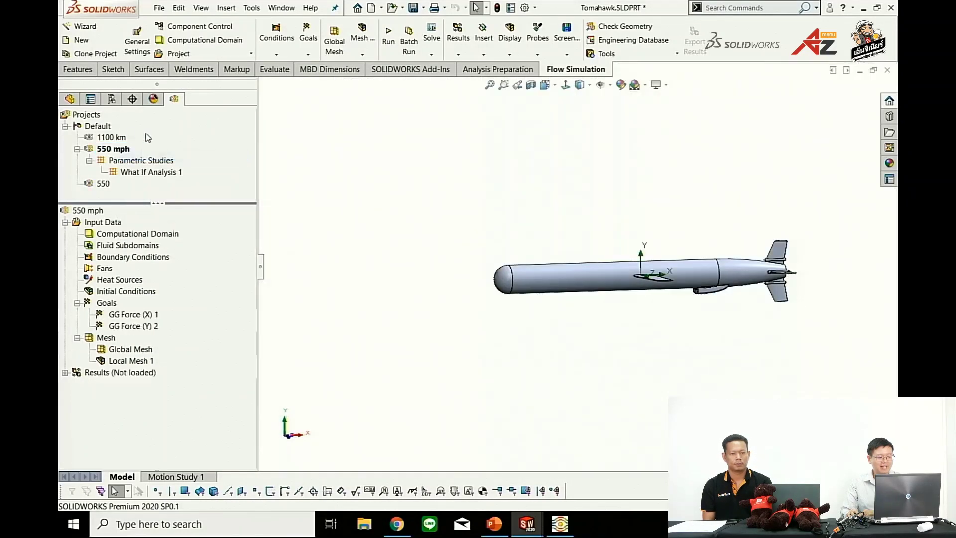
pyautogui.rightClick(123, 375)
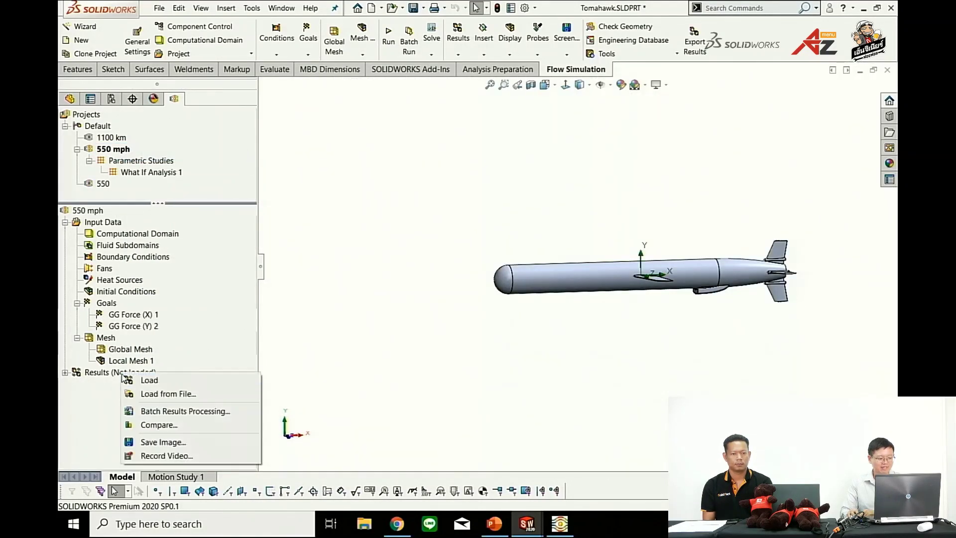
pyautogui.click(144, 380)
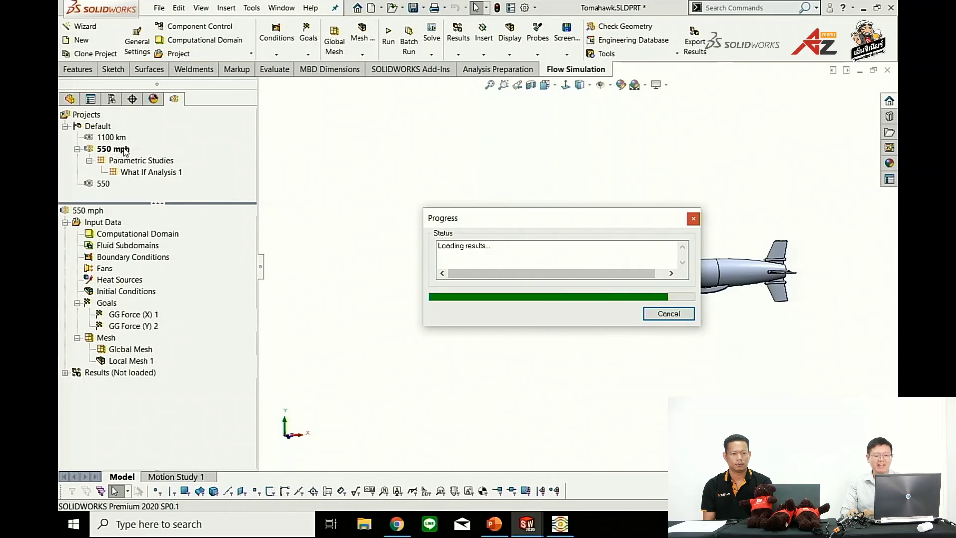
pyautogui.click(77, 149)
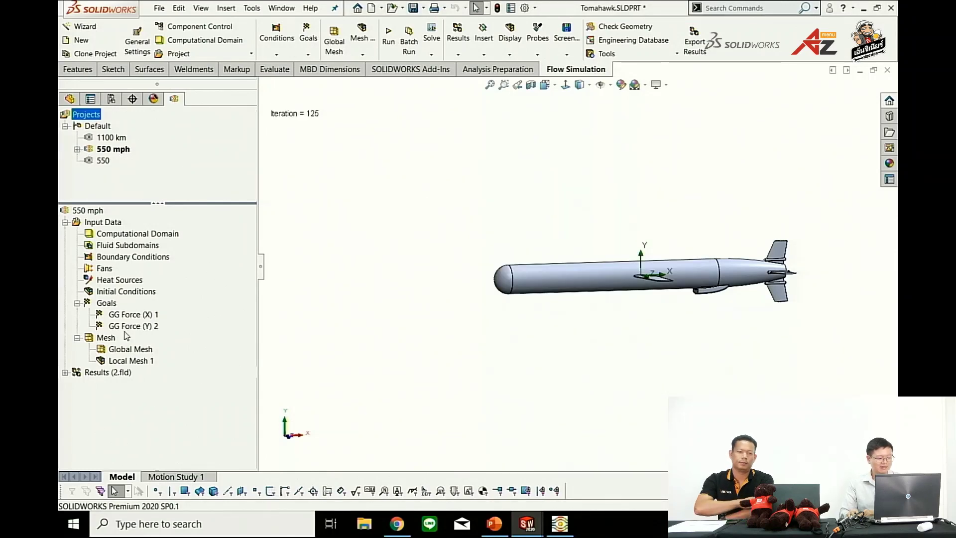
# Review the results summary showing 120,312 total cells at iteration 125.
pyautogui.rightClick(103, 372)
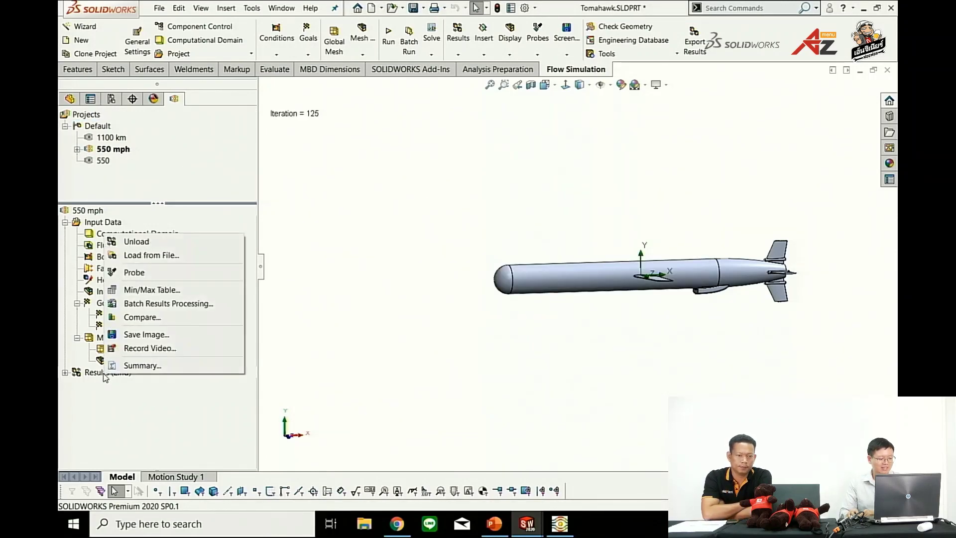
pyautogui.click(146, 371)
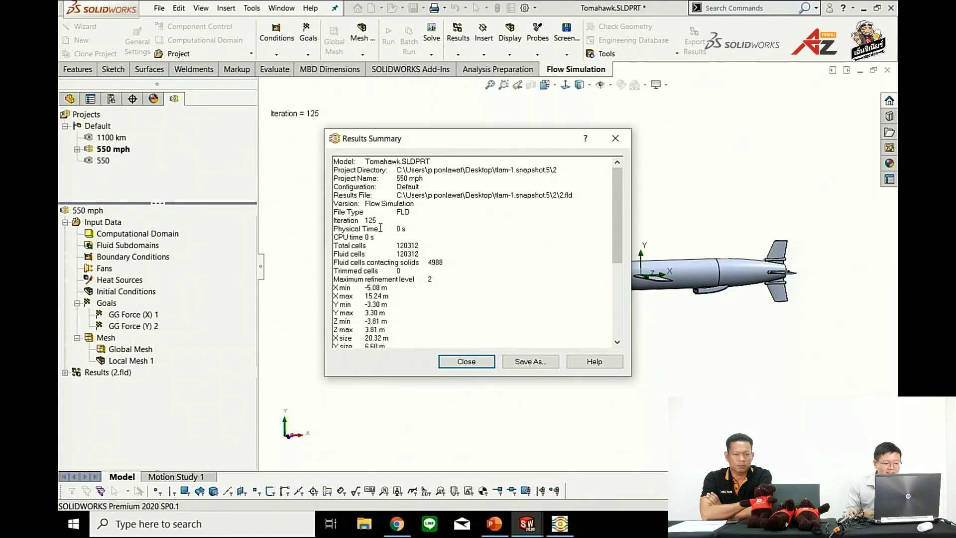
pyautogui.moveTo(368, 227); pyautogui.dragTo(410, 225)
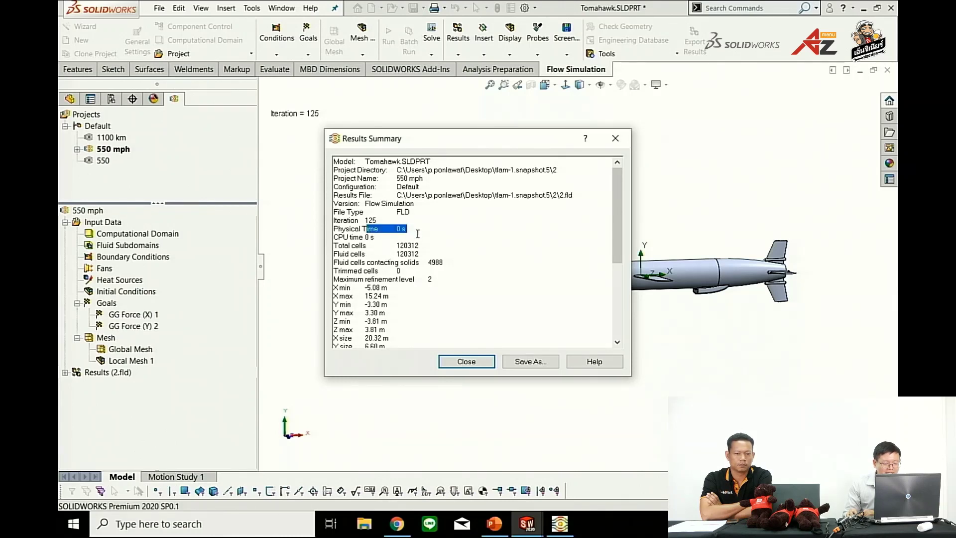
pyautogui.click(419, 268)
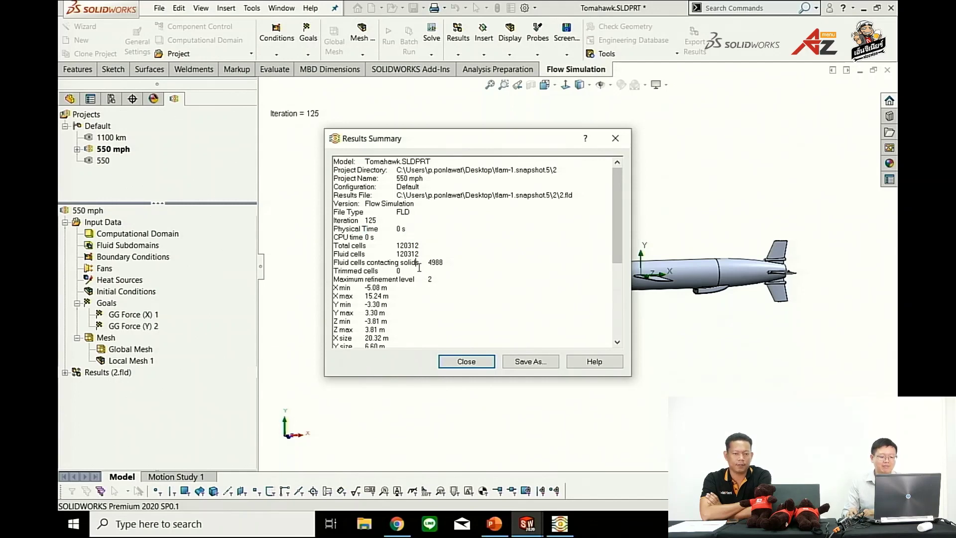
pyautogui.moveTo(428, 263); pyautogui.dragTo(402, 257)
pyautogui.click(399, 269)
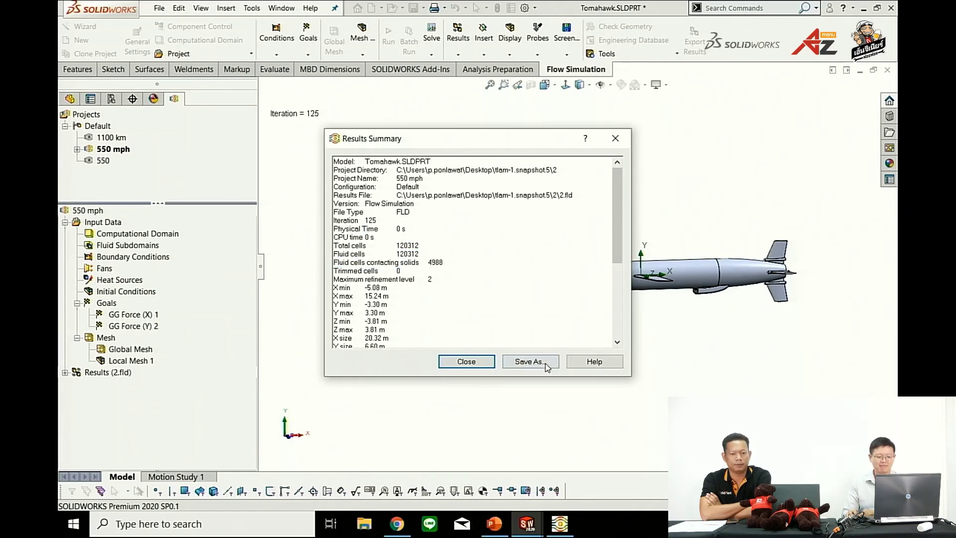
pyautogui.click(466, 361)
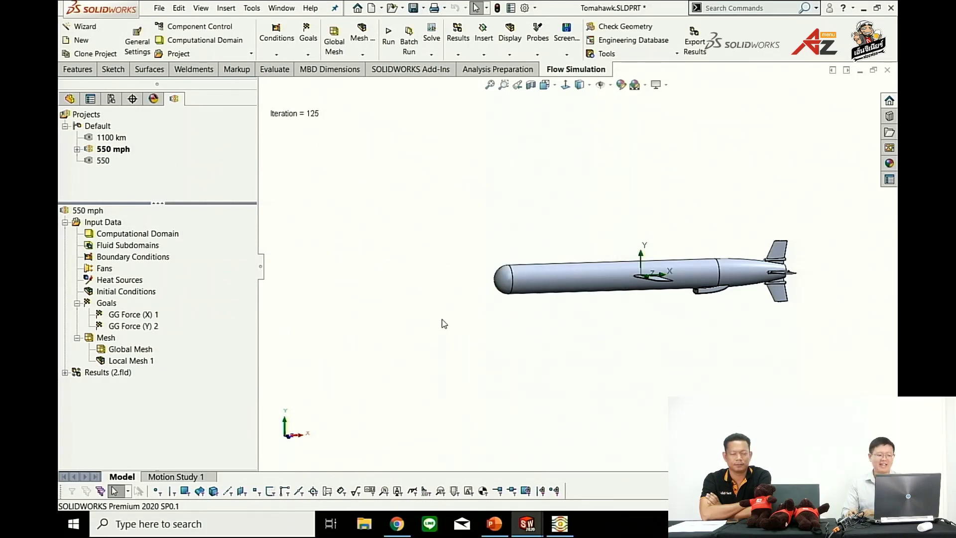
# Expand Results (2.fld) to list Mesh, Cut Plot 2, Surface Plot 1, Flow Trajectories 1 and Goal Plot 1.
pyautogui.click(64, 222)
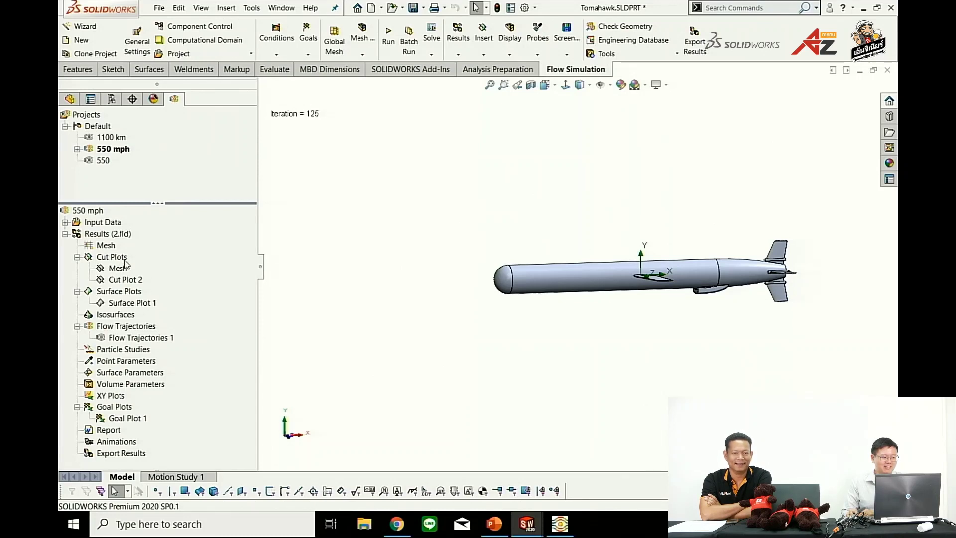
# Insert Cut Plot 3 on the Front Plane: velocity contours with 181 levels, 0–702.26 mile/h.
pyautogui.rightClick(119, 262)
pyautogui.click(145, 269)
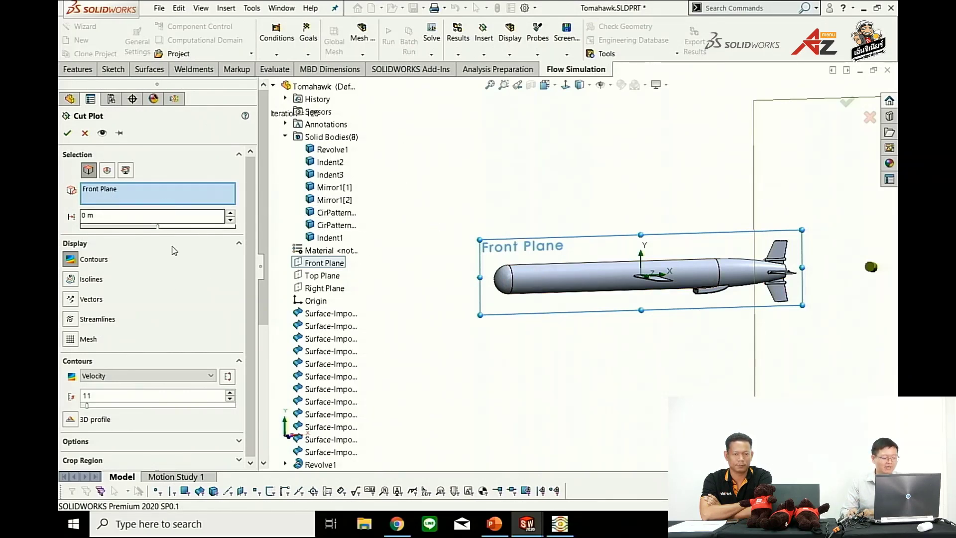
pyautogui.click(102, 133)
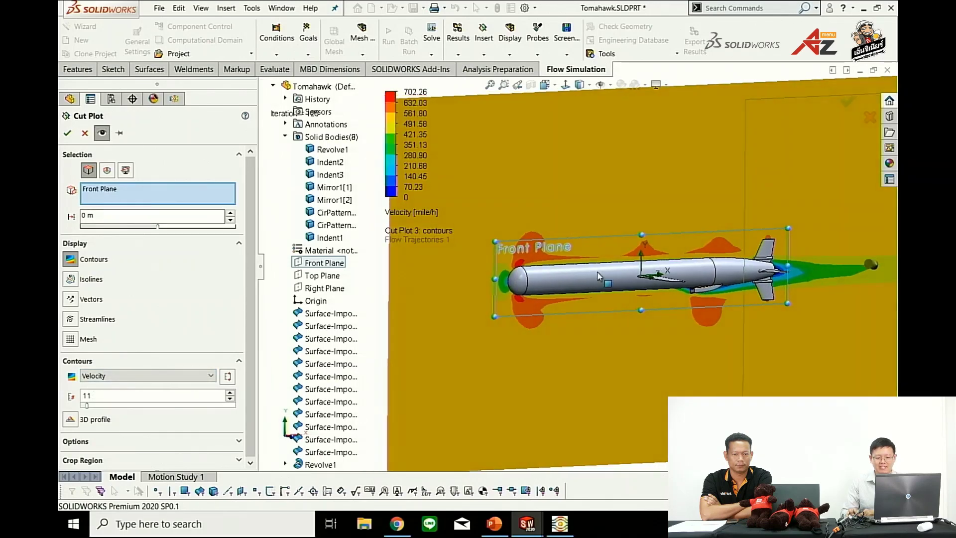
pyautogui.moveTo(314, 299)
pyautogui.moveTo(87, 405); pyautogui.dragTo(189, 409)
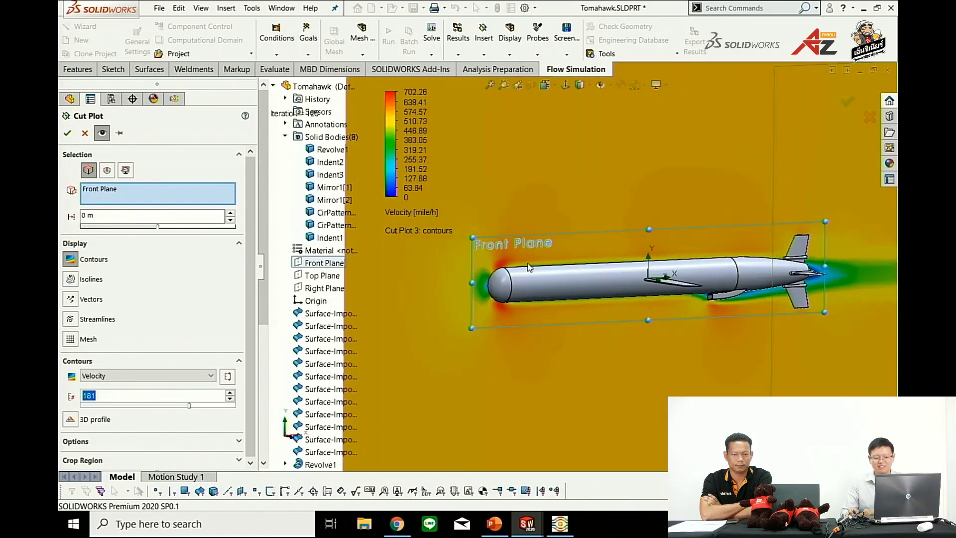
pyautogui.scroll(-2, 528, 271)
pyautogui.scroll(-2, 525, 268)
pyautogui.scroll(-3, 524, 266)
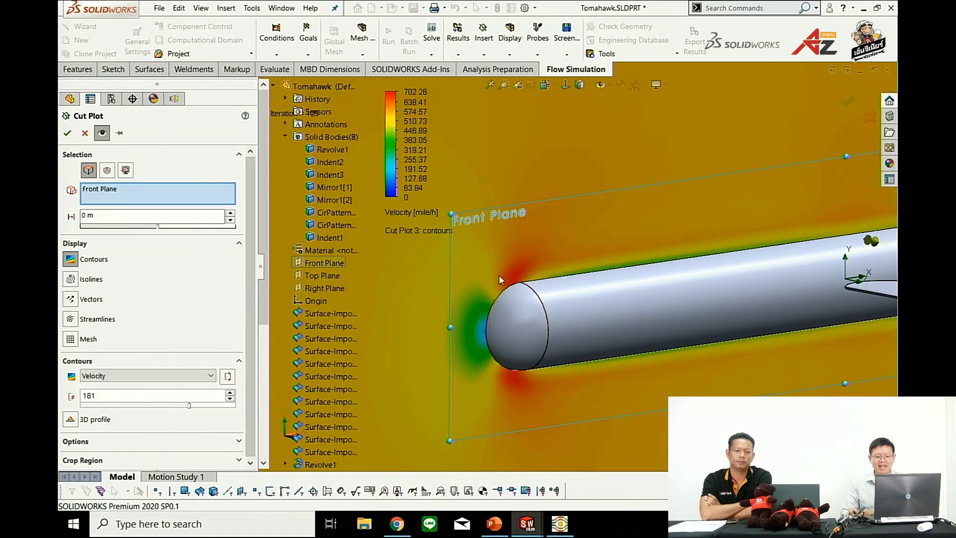
pyautogui.scroll(2, 587, 306)
pyautogui.scroll(3, 601, 306)
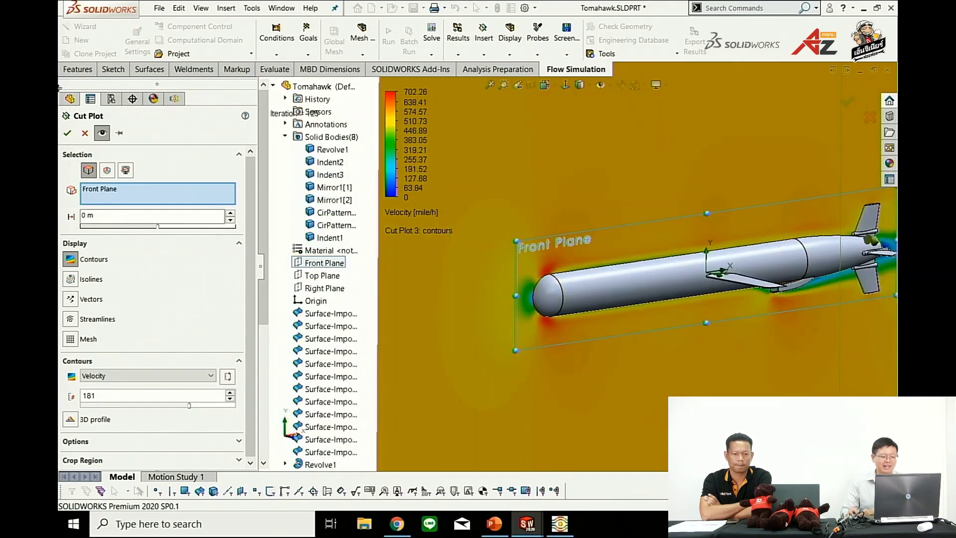
pyautogui.click(67, 132)
pyautogui.click(144, 316)
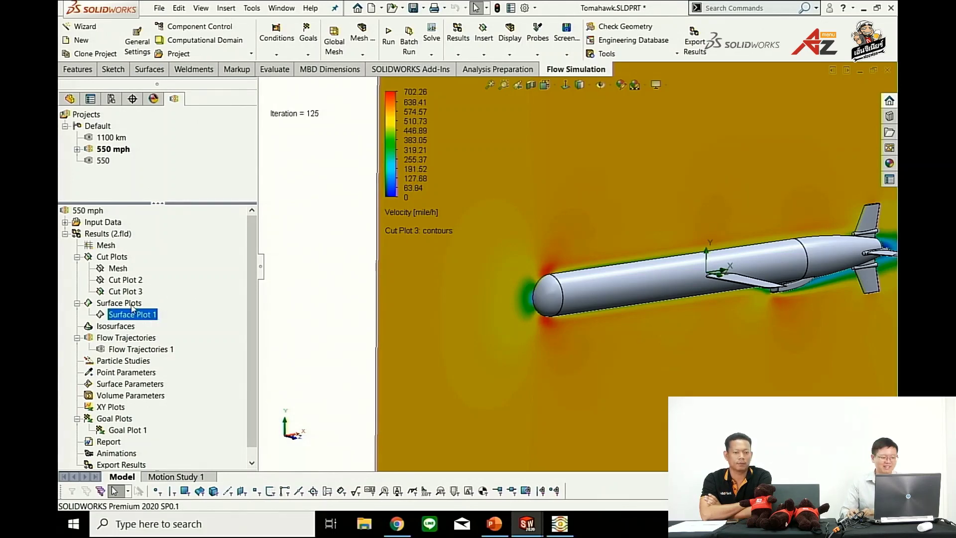
# Show pressure Surface Plot 1, hide velocity Cut Plot 3, and zoom to fit the missile.
pyautogui.rightClick(145, 319)
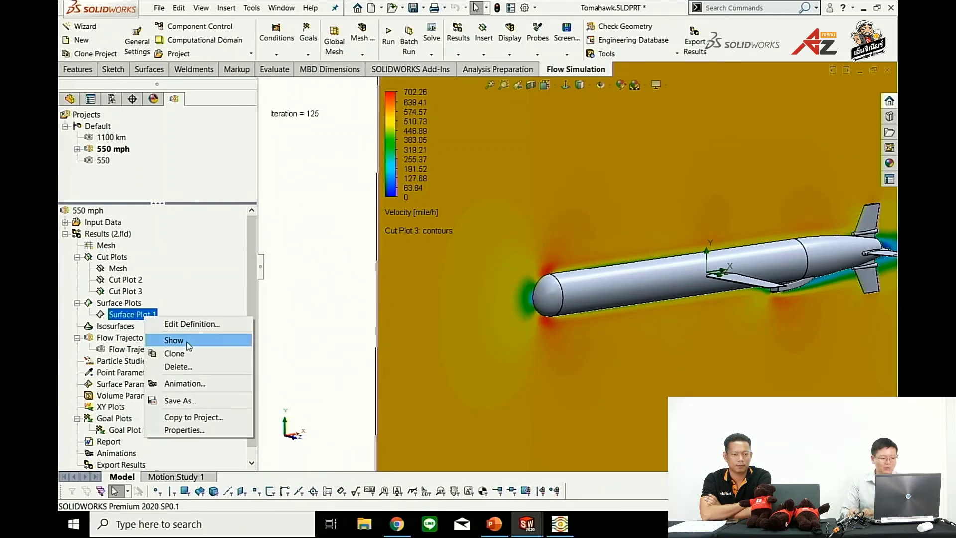
pyautogui.click(174, 340)
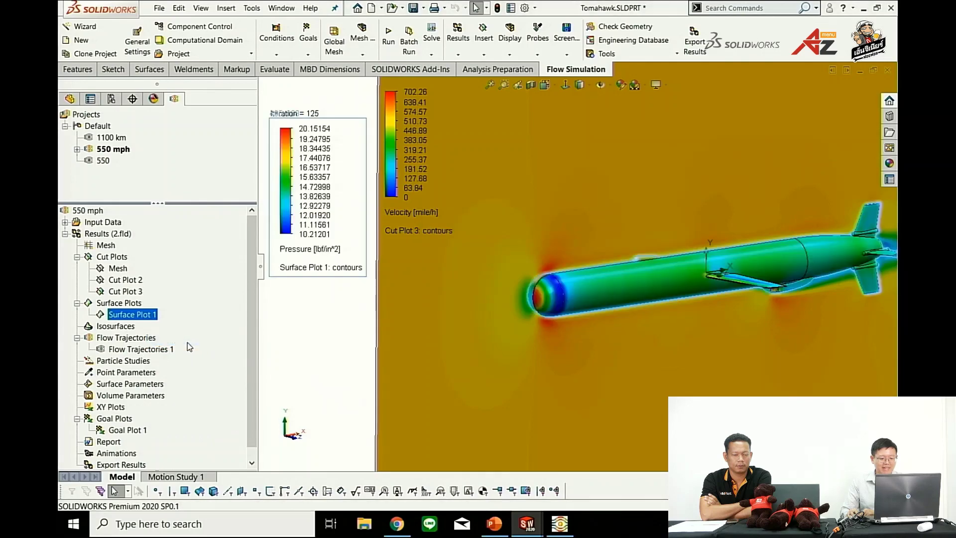
pyautogui.rightClick(125, 292)
pyautogui.click(164, 317)
pyautogui.scroll(-2, 523, 309)
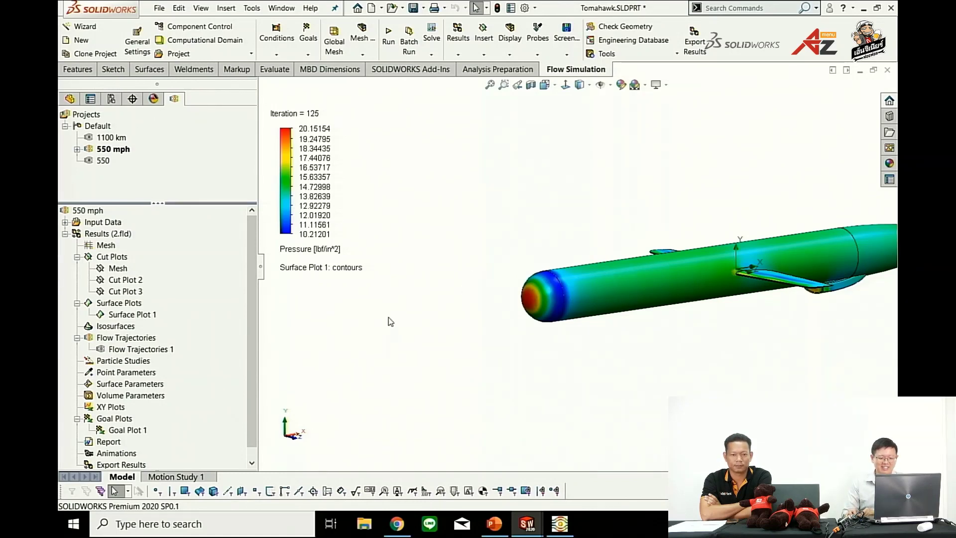
pyautogui.scroll(-1, 236, 291)
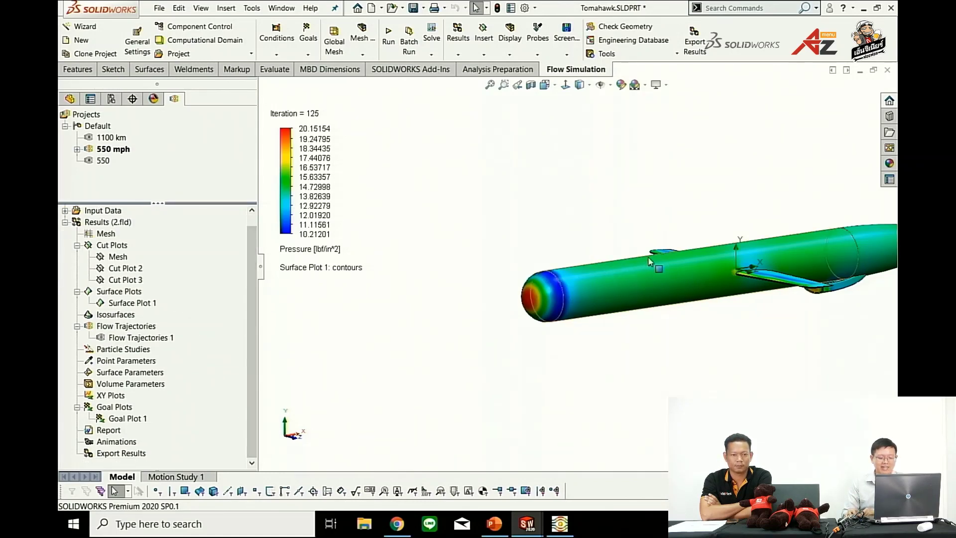
pyautogui.press('f')
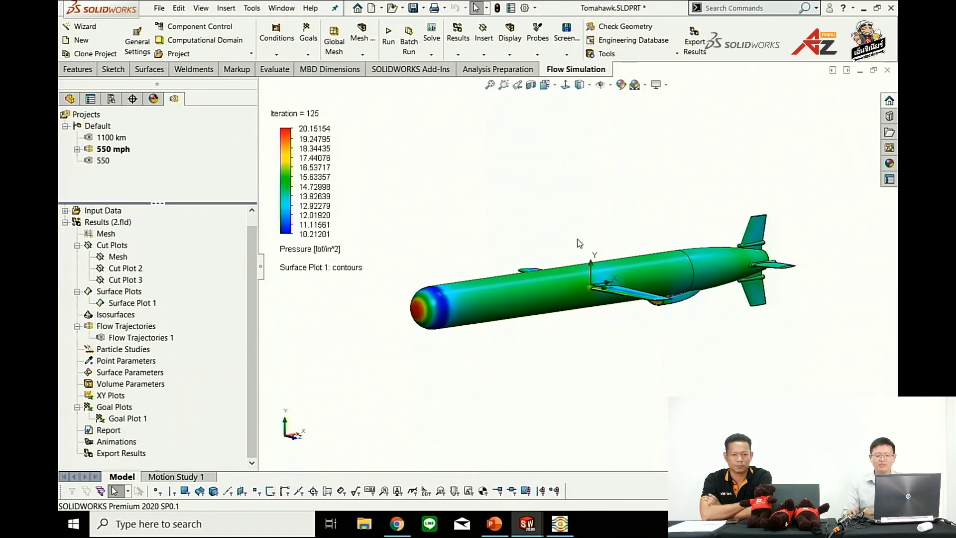
# Create a goal plot summary including GG Force (X) 1 and GG Force (Y) 2.
pyautogui.rightClick(116, 407)
pyautogui.click(142, 415)
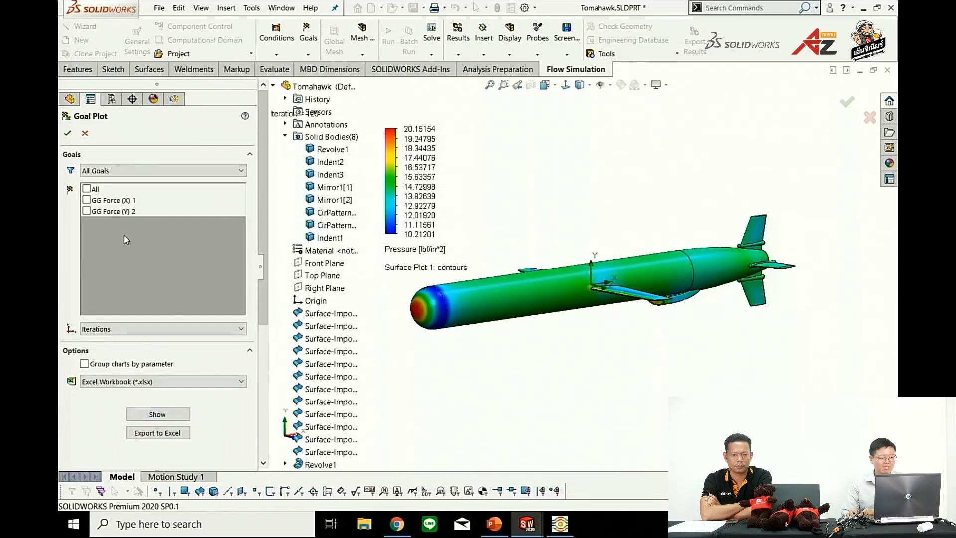
pyautogui.click(86, 202)
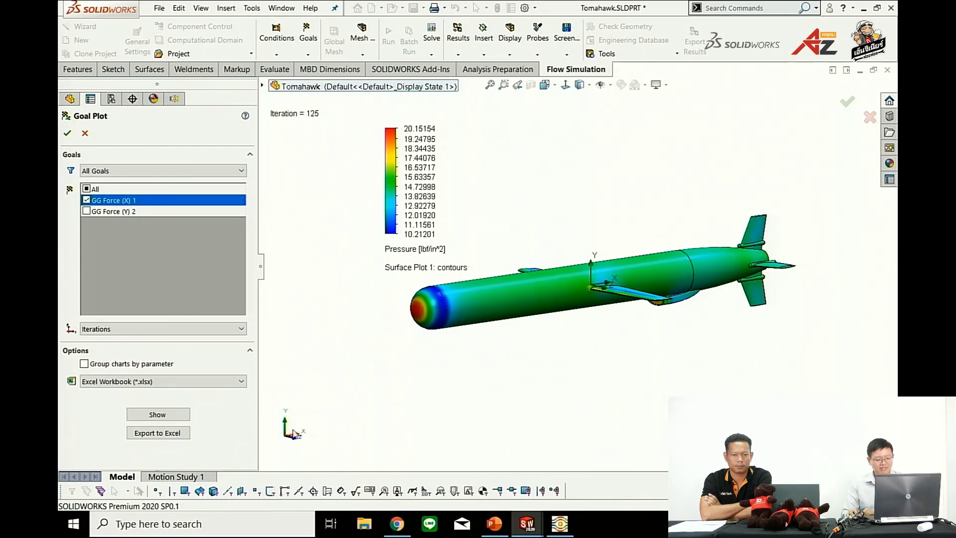
pyautogui.click(87, 211)
pyautogui.click(158, 413)
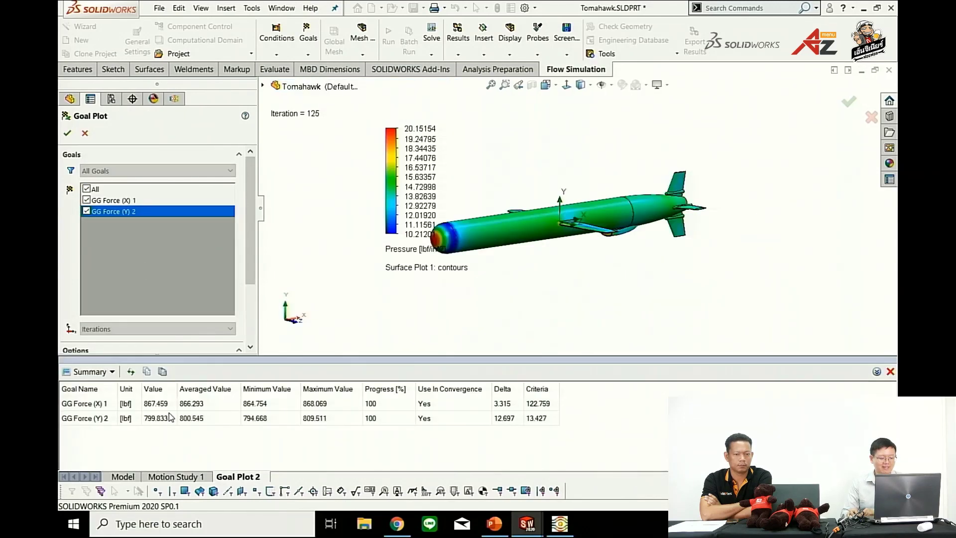
# Enlarge the summary table and review the force values 867.459 and 799.833 lbf.
pyautogui.moveTo(278, 359); pyautogui.dragTo(278, 284)
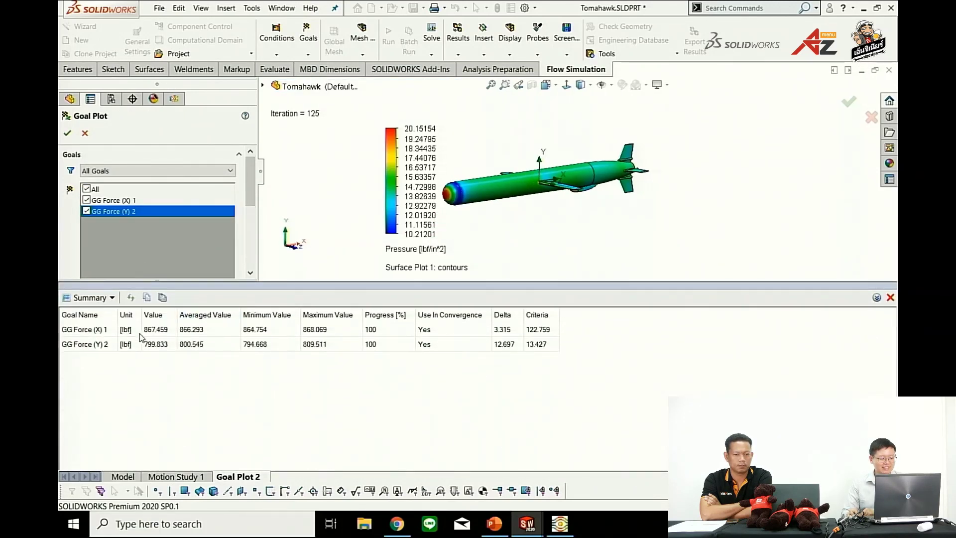
pyautogui.moveTo(157, 329); pyautogui.dragTo(164, 347)
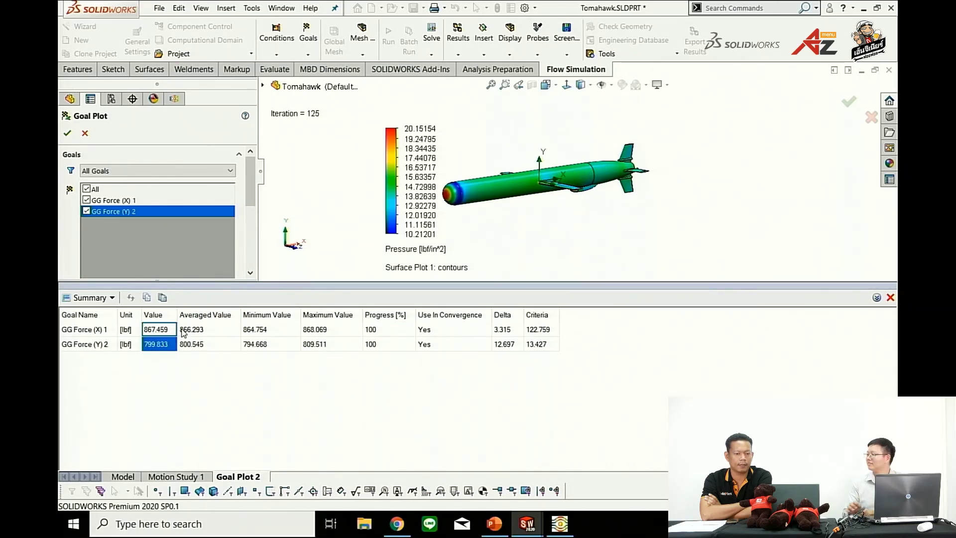
pyautogui.click(158, 334)
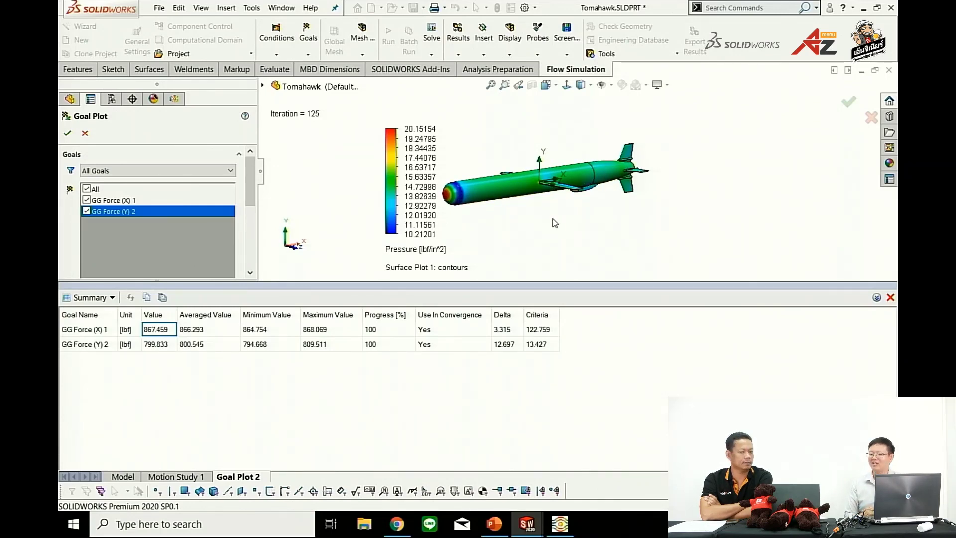
pyautogui.scroll(-5, 602, 190)
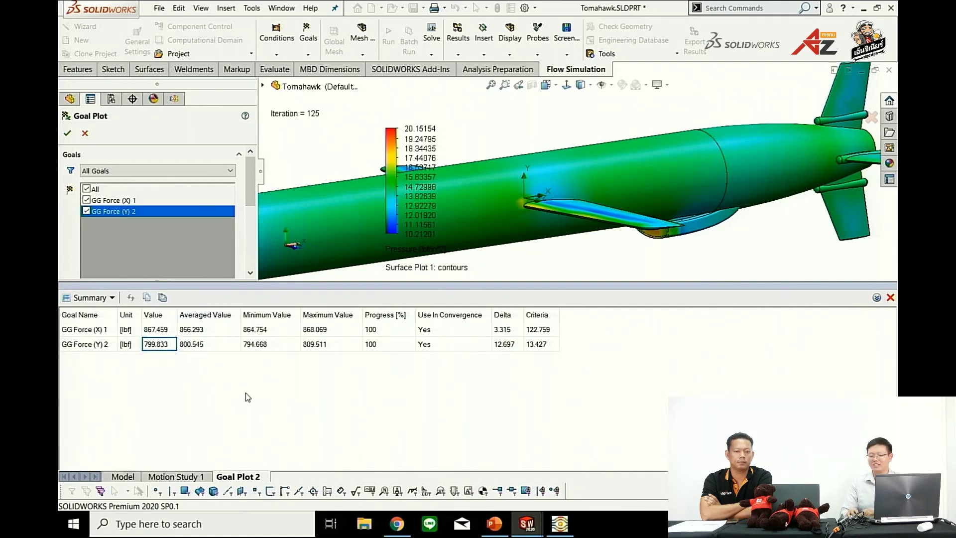
pyautogui.click(165, 333)
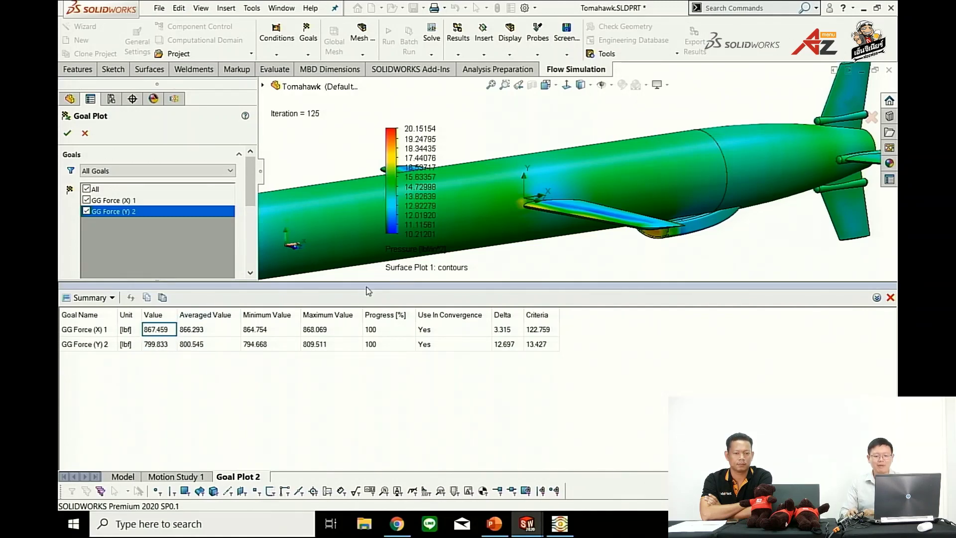
pyautogui.scroll(5, 749, 158)
pyautogui.scroll(-4, 749, 158)
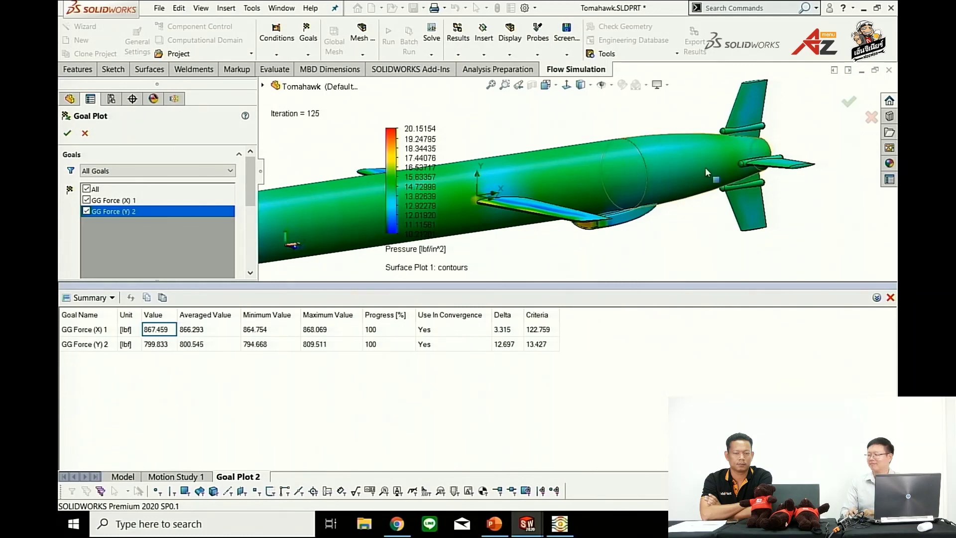